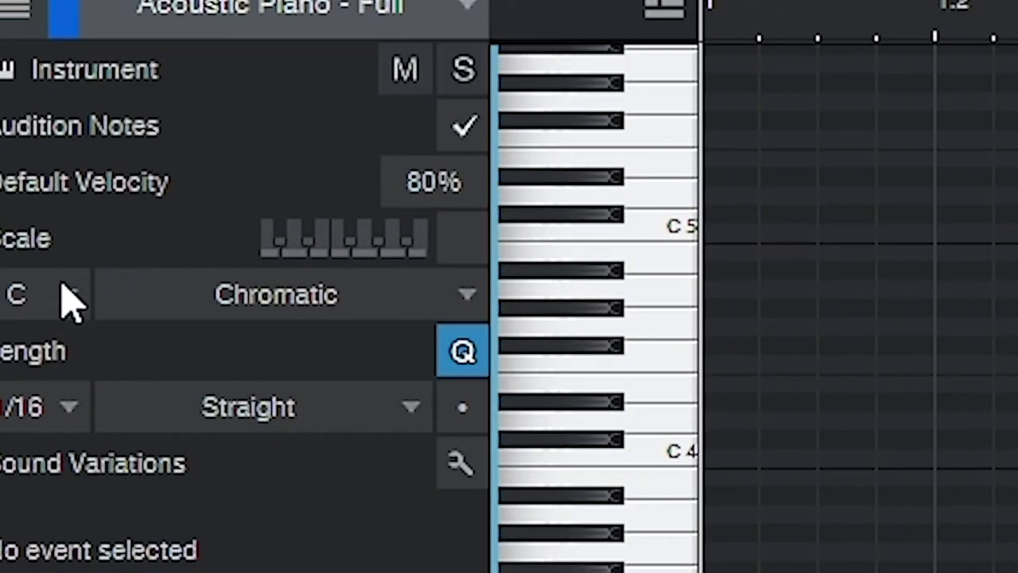
Enable the scale for the piano roll and set it to C# Natural Minor.
click(53, 301)
click(132, 403)
click(464, 243)
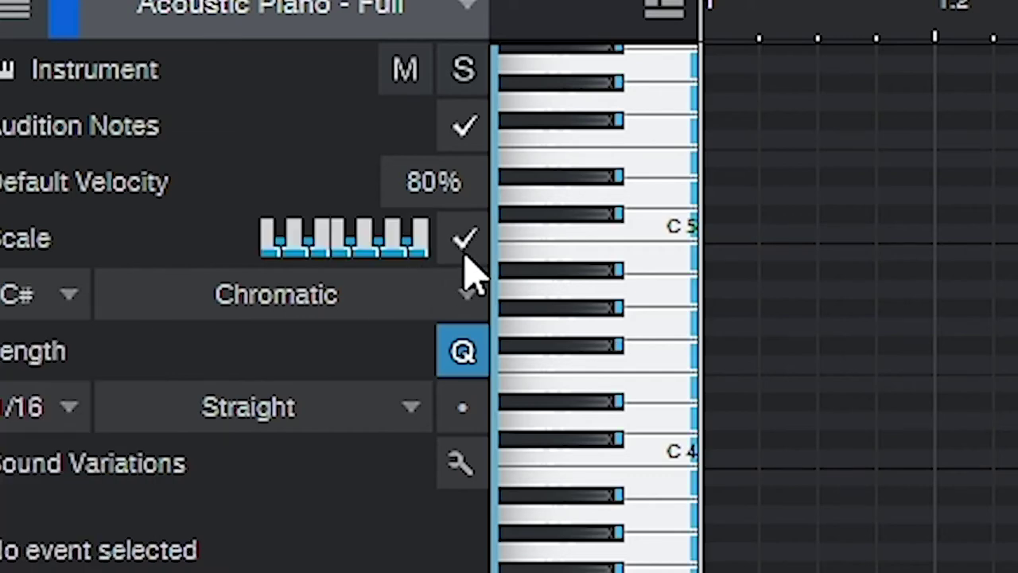
click(404, 294)
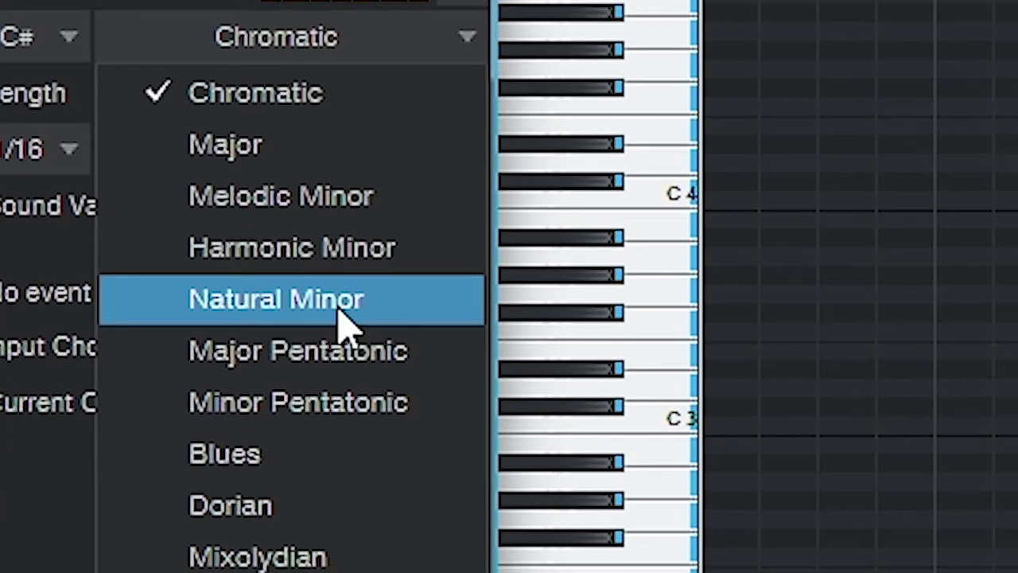
click(342, 322)
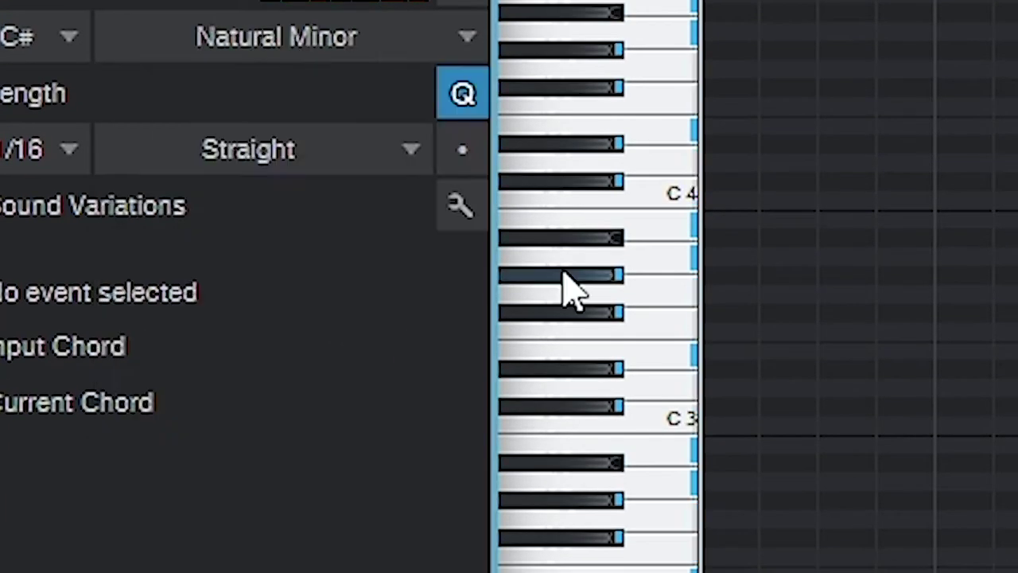
Enter four consecutive one-beat notes, C#4, D#4, E4 and D#4, from bar 1 and play them back.
mouse_move(131, 250)
mouse_down()
mouse_move(245, 251)
mouse_move(273, 231)
mouse_move(414, 228)
mouse_up()
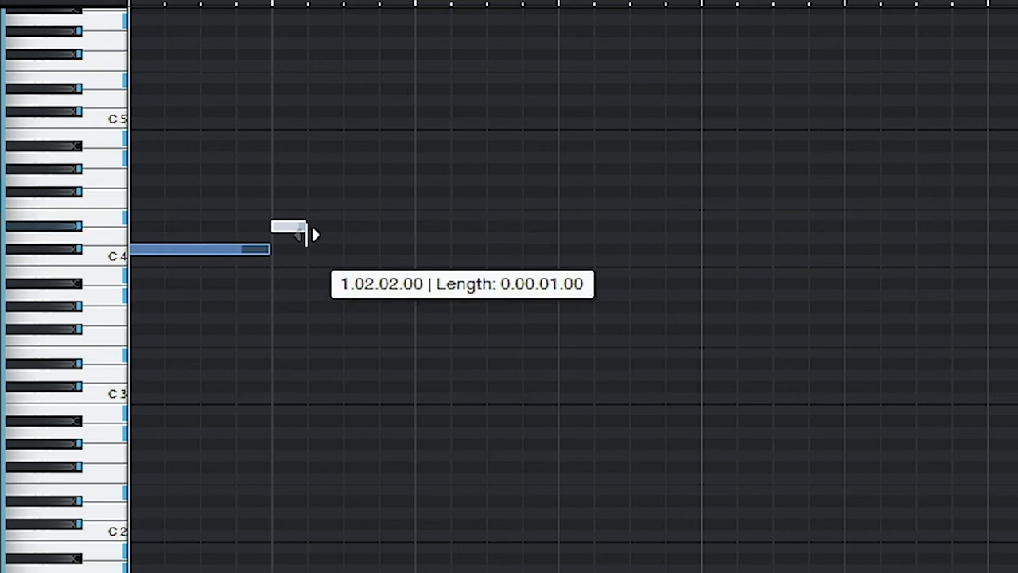
key(d)
key(Up)
key(d)
key(Down)
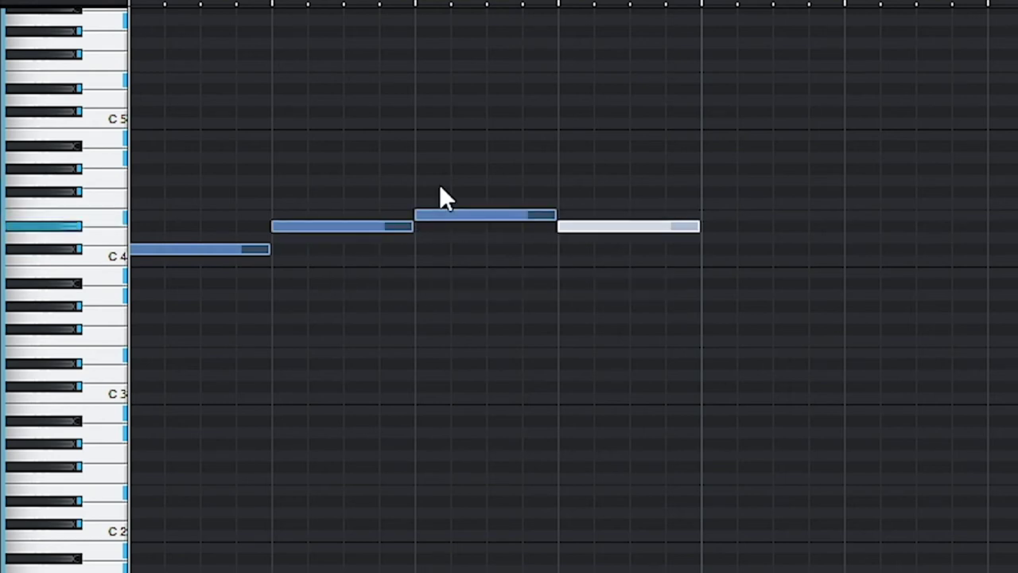
key(space)
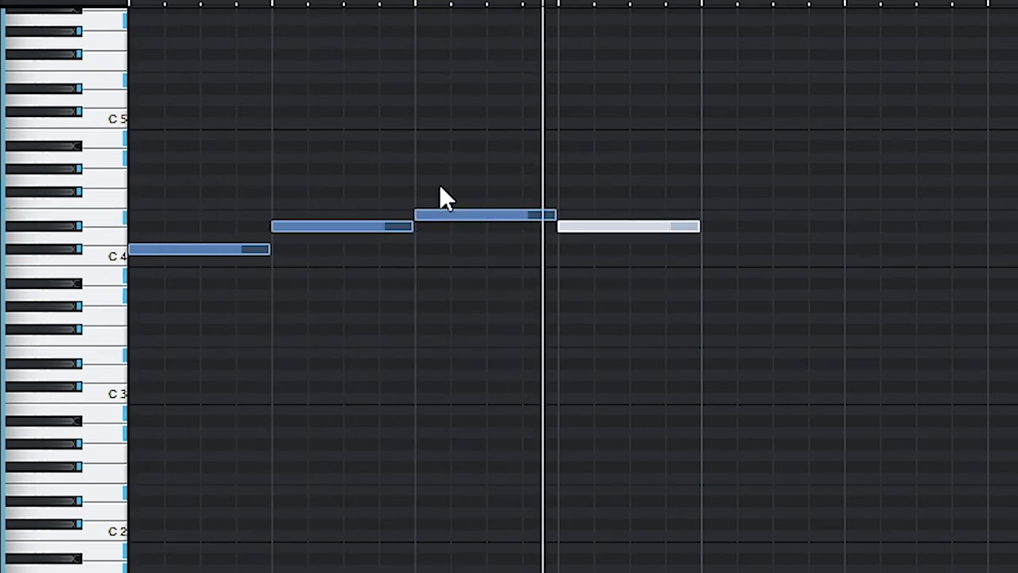
key(space)
Space the melody notes so they start every two beats, then duplicate the four-note phrase into bars 3 and 4.
drag(881, 324, 322, 105)
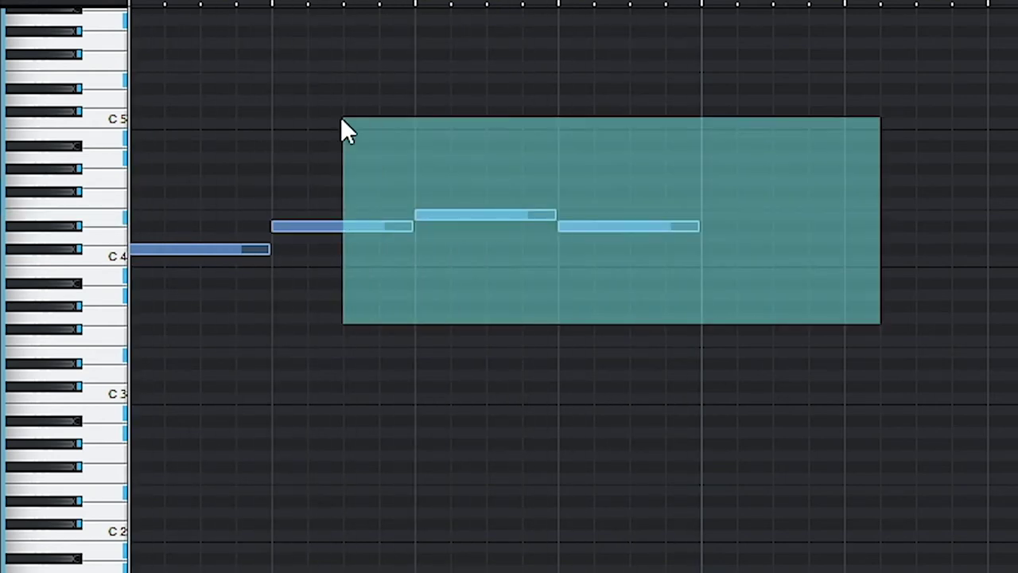
key(alt+Right)
key(alt+Right)
key(alt+Right)
key(alt+Right)
key(alt+Right)
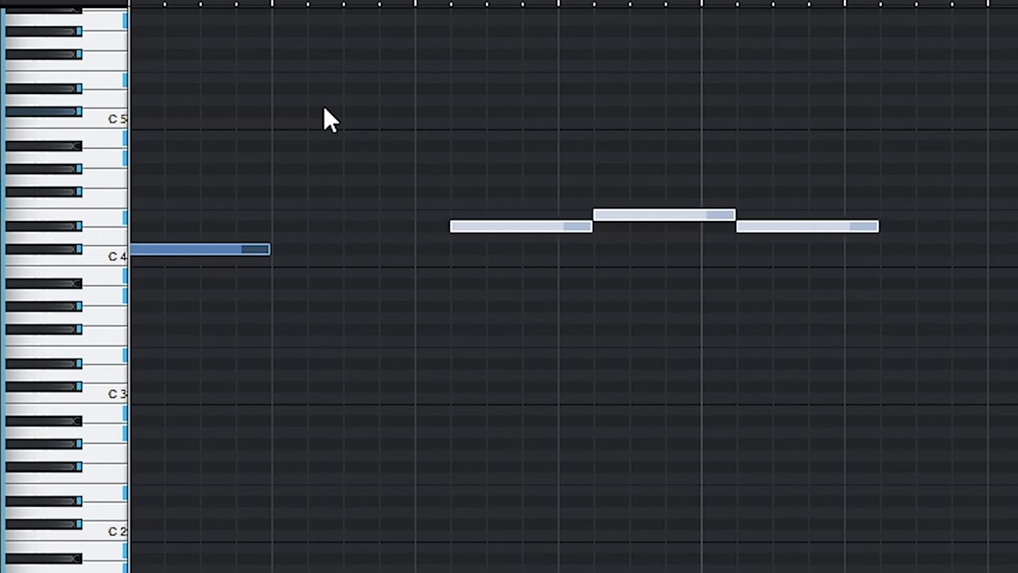
key(alt+Left)
key(alt+Right)
key(alt+Right)
key(alt+Right)
key(Right)
key(alt+Right)
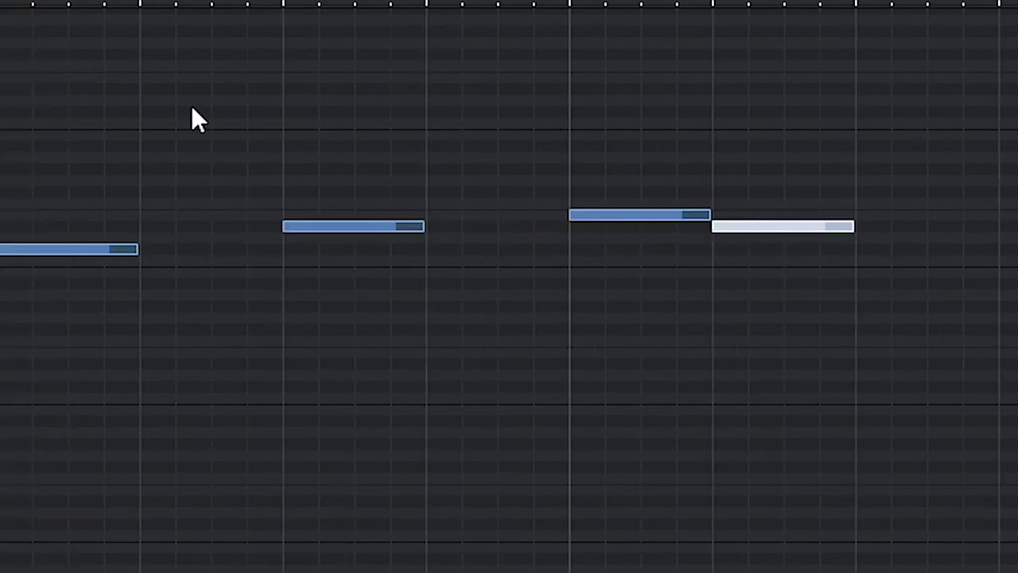
key(Right)
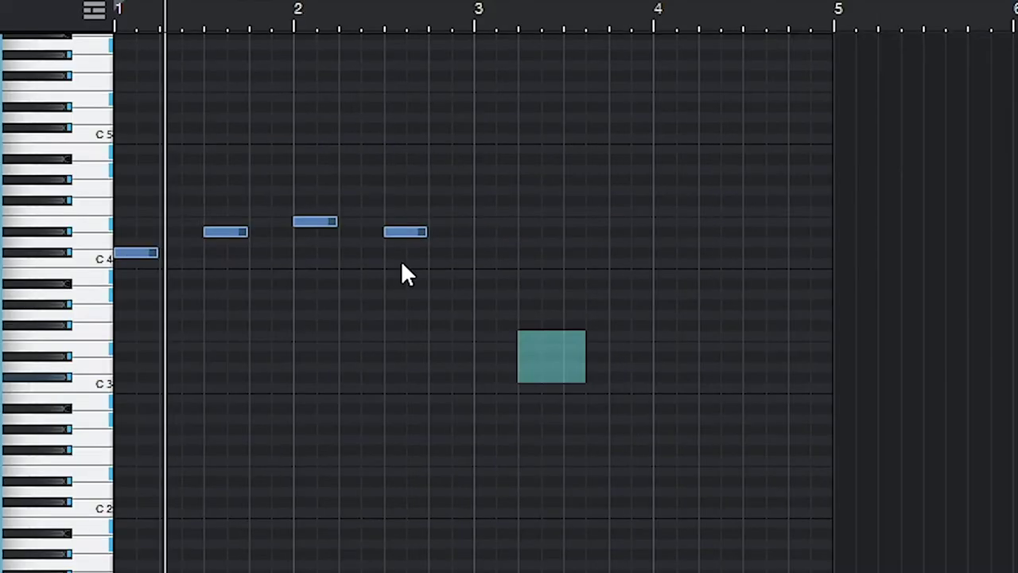
key(ctrl+a)
key(d)
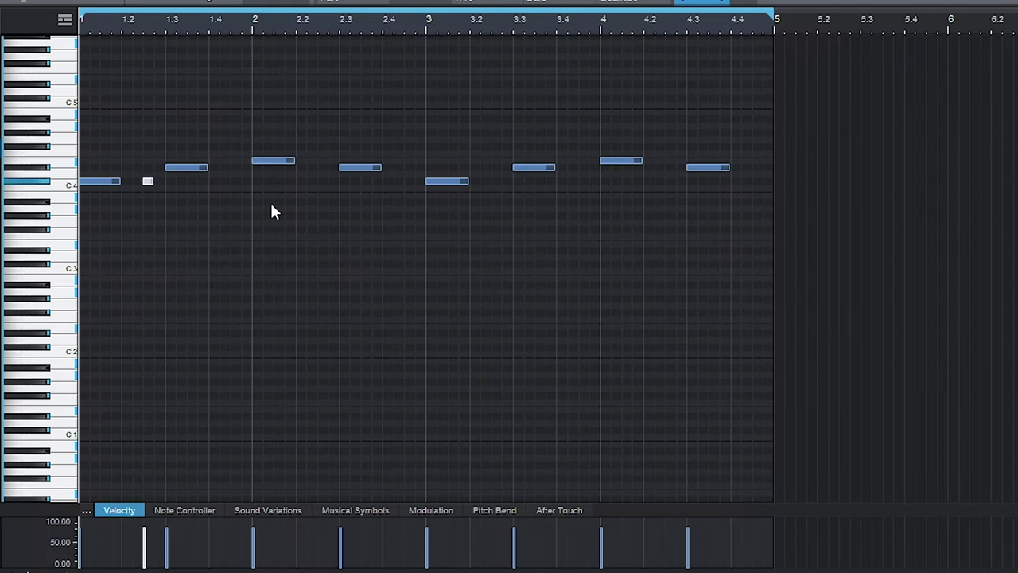
Raise the short note between the first two melody notes seven semitones to G#4.
key(Up)
key(Up)
key(Up)
key(Up)
key(Up)
key(Up)
key(Up)
Duplicate the short G#4 note, move the copy to just before bar 2 and lower it to F#4.
key(d)
key(Right)
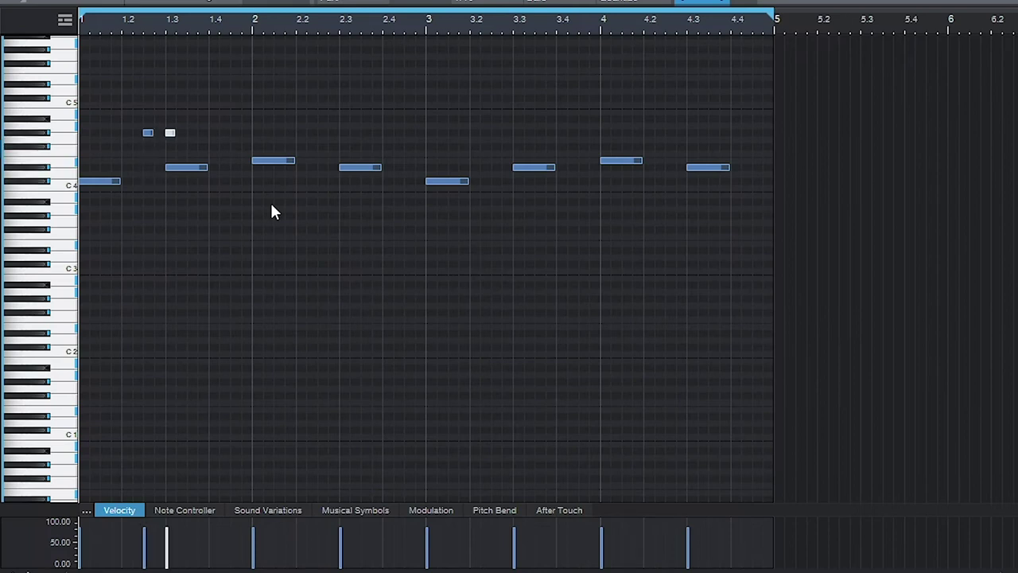
key(Right)
key(Right)
key(Right)
key(Right)
key(Right)
key(Right)
key(Down)
key(Down)
Duplicate the short G#4 and F#4 notes through all four bars and play back the pattern.
drag(131, 79, 271, 156)
key(d)
drag(459, 157, 72, 81)
key(d)
key(space)
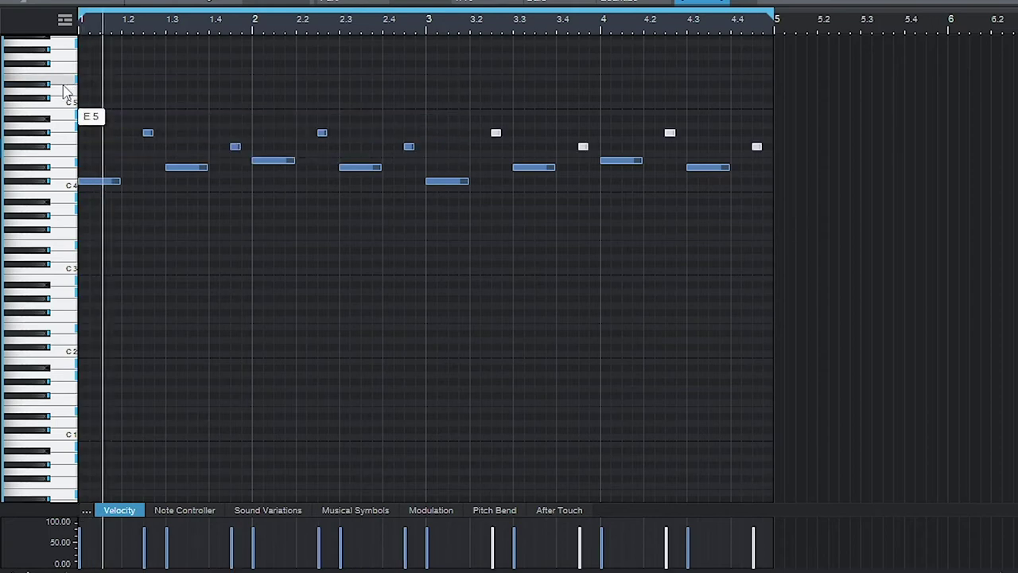
scroll(253, 127, down, 2)
scroll(259, 124, up, 6)
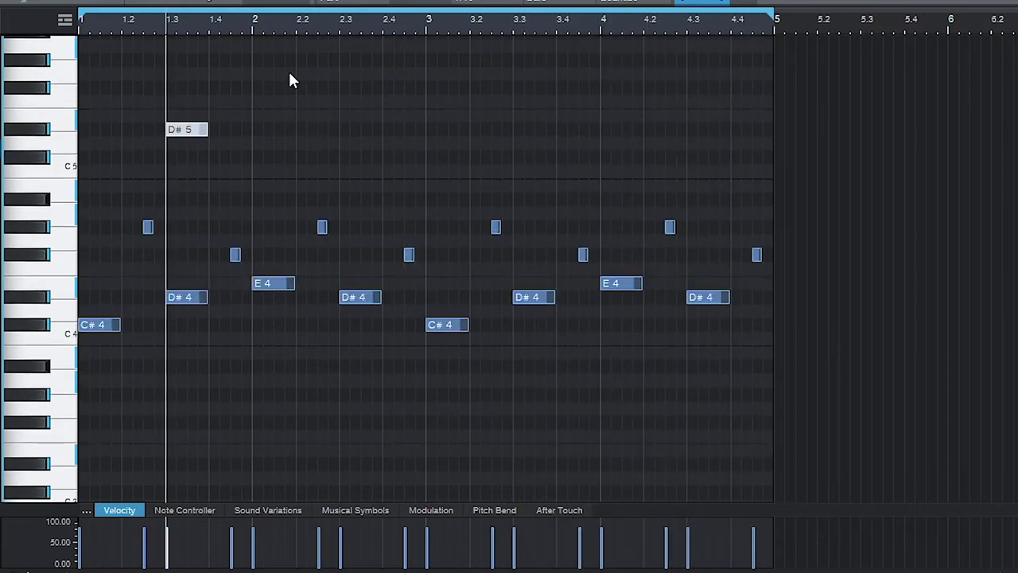
Place a sixteenth note E4 on beat 4 of bar 1 and a G#4 one sixteenth after it.
key(alt+Right)
key(alt+Right)
key(alt+Right)
key(alt+Right)
drag(249, 130, 215, 153)
key(shift+Down)
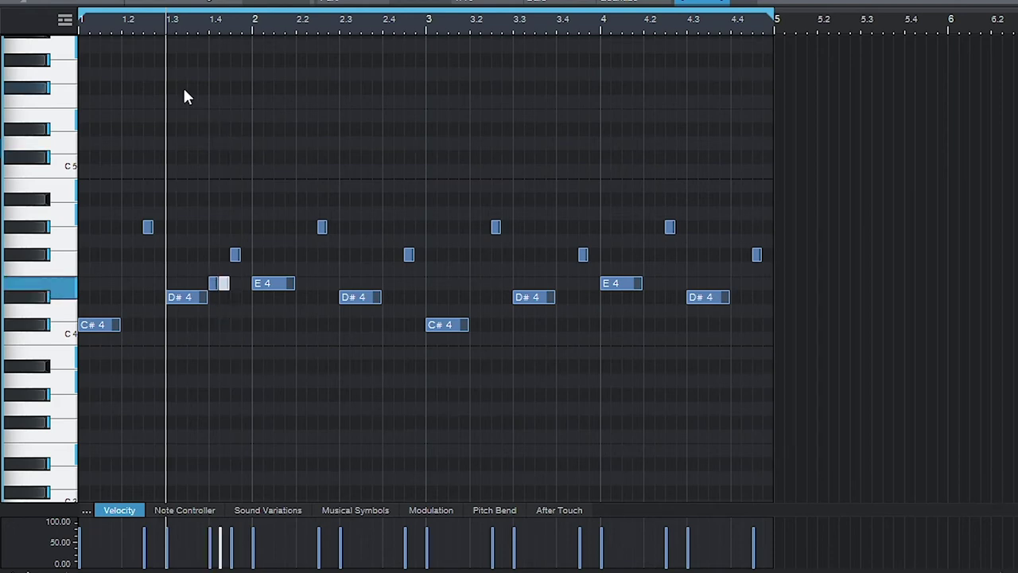
key(Up)
key(Up)
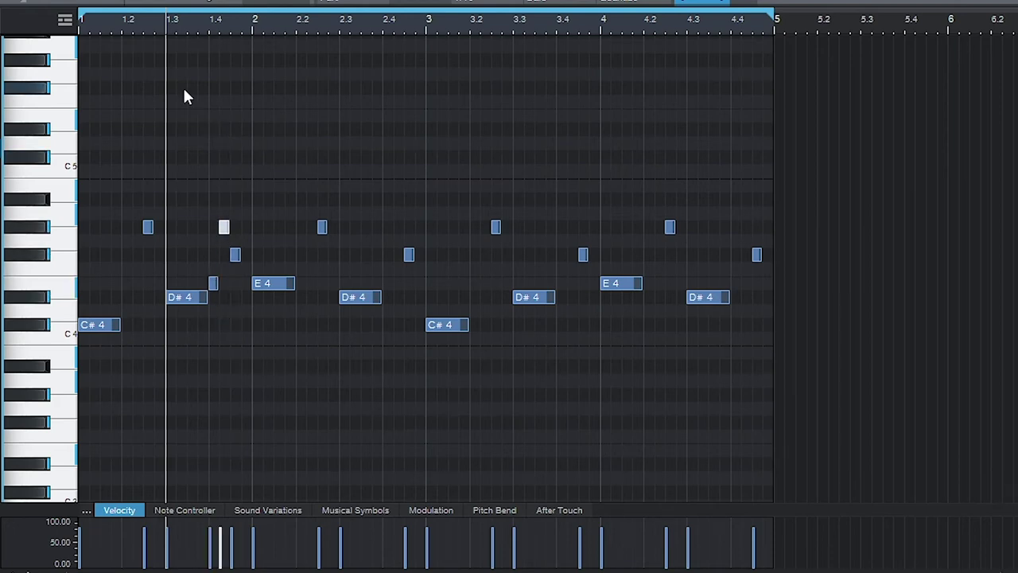
Duplicate the short E4 and G#4 pair onto beat 4 of bars 2, 3 and 4.
key(d)
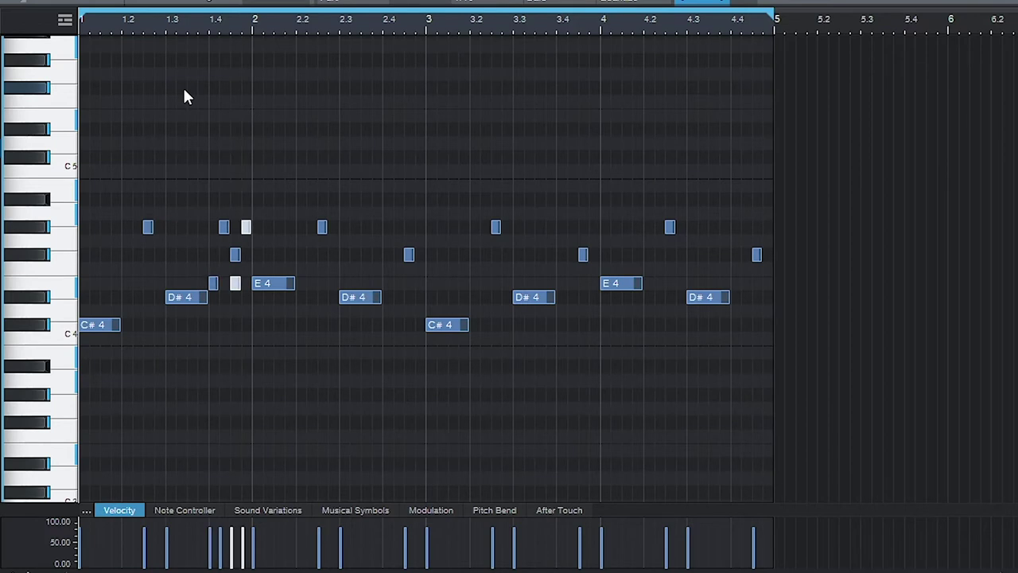
key(alt+Right)
key(alt+Right)
key(alt+Right)
key(alt+Right)
key(alt+Right)
key(alt+Right)
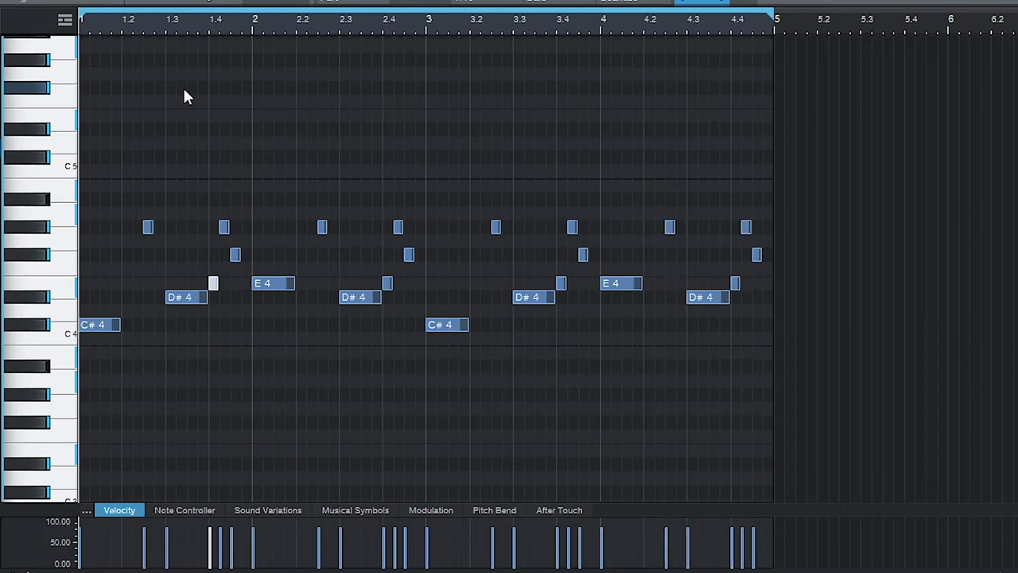
Thin out the sixteenth-note pairs on beat 4, keeping only E4 in bars 1 and 3 and only G#4 in bars 2 and 4.
key(Right)
key(Delete)
key(Right)
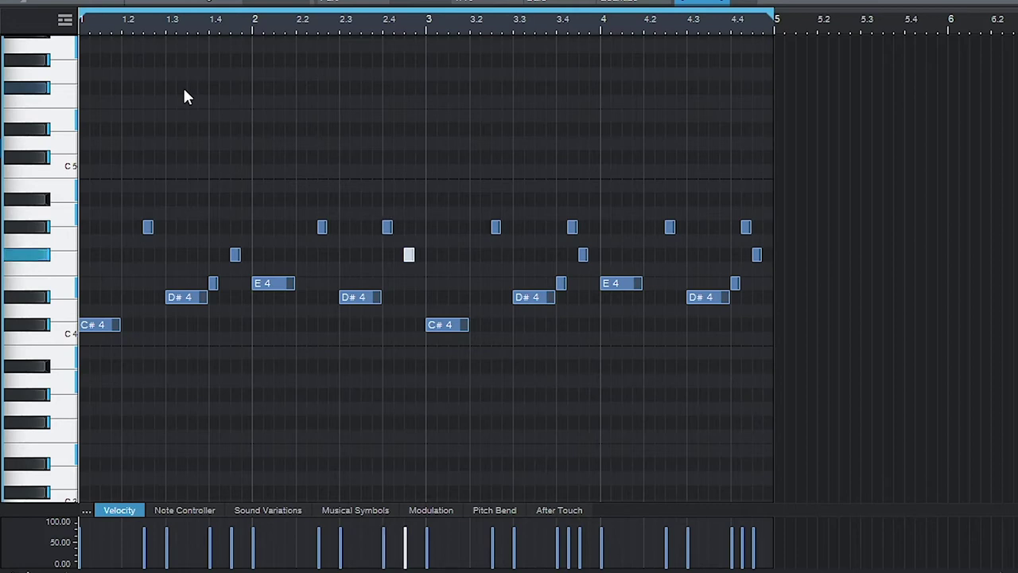
key(Right)
key(Right)
key(Right)
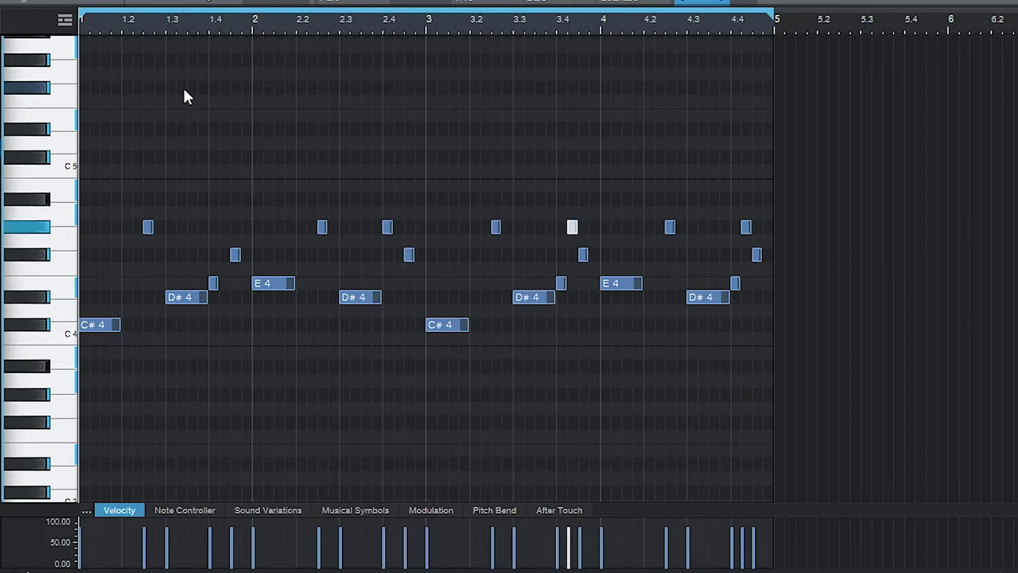
key(Right)
key(Right)
key(Right)
key(Right)
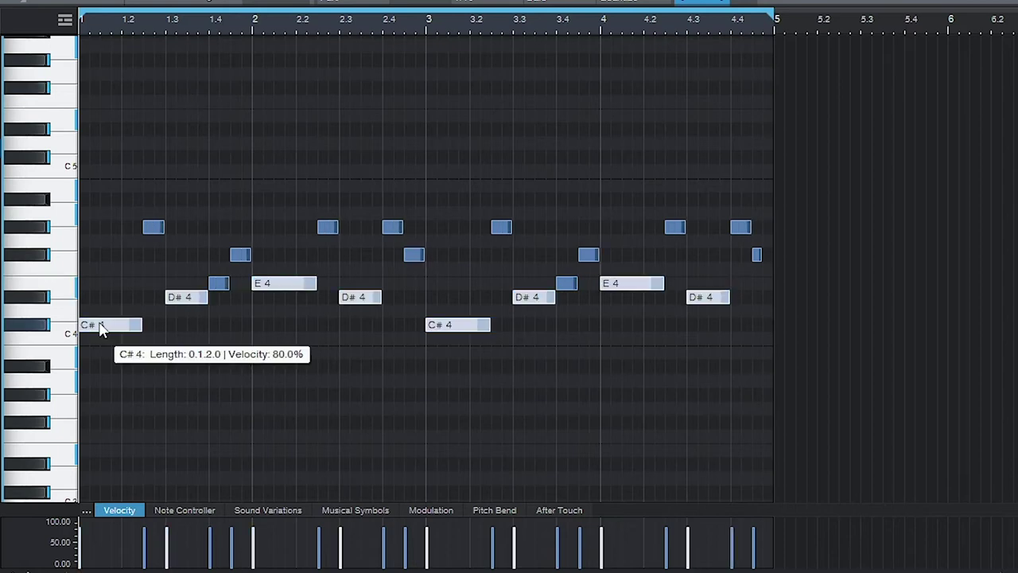
Copy the main melody notes one octave up, shift the copies two sixteenths later and play back the result.
key(alt+shift+Up)
key(alt+Right)
key(alt+Right)
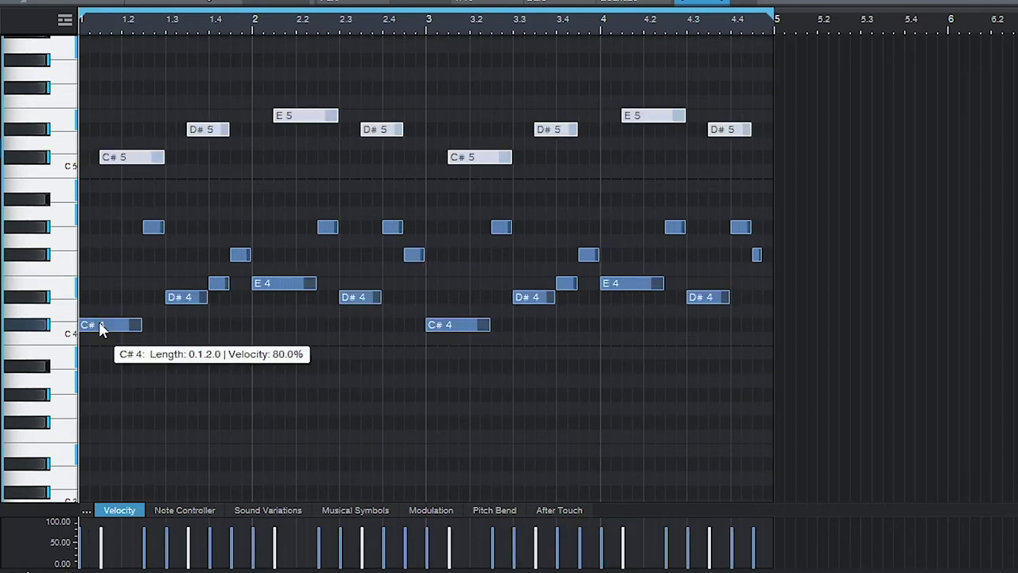
key(space)
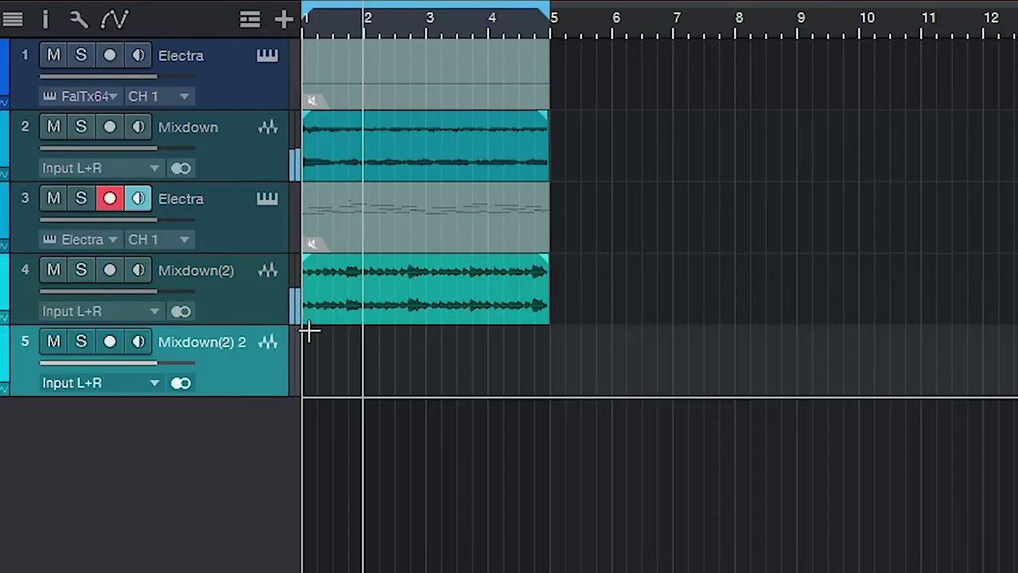
Copy the Mixdown(2) event onto the new track below and split the copy at bars 2, 3 and 4.
drag(379, 294, 378, 358)
key(3)
click(363, 357)
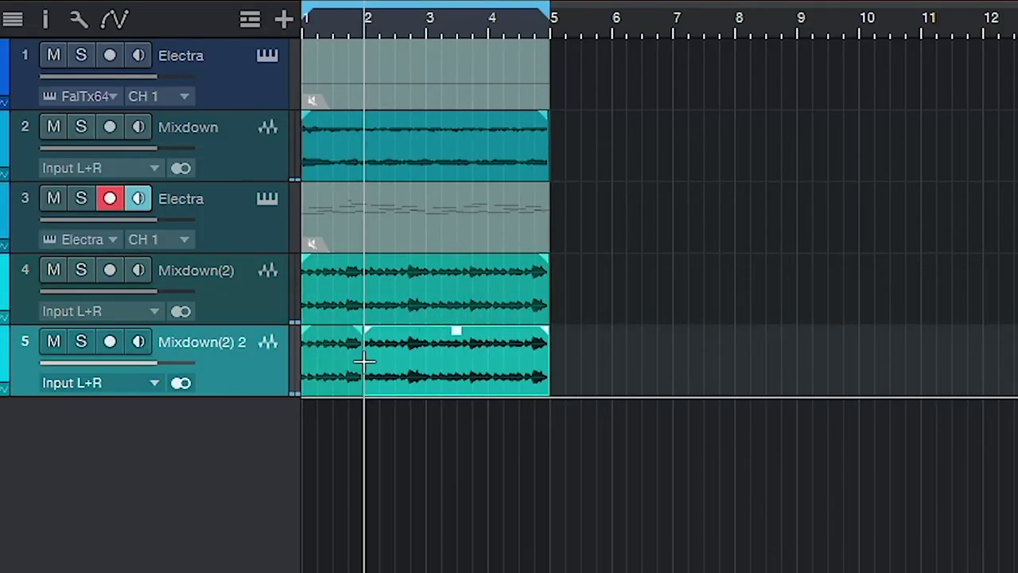
click(427, 364)
click(488, 357)
Reverse all four split one-bar events and give each one a full-length fade-in.
key(1)
drag(641, 366, 186, 348)
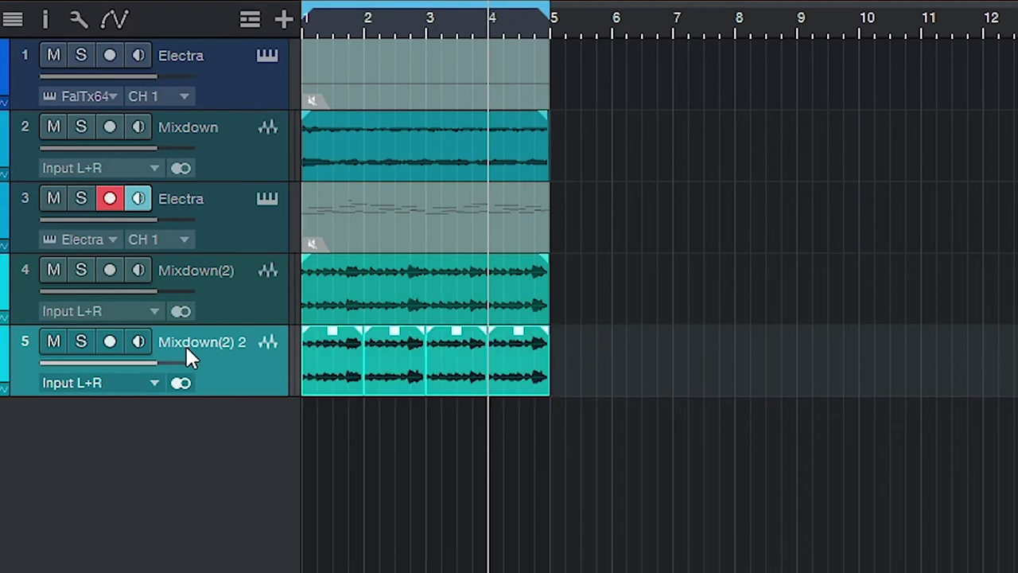
key(ctrl+r)
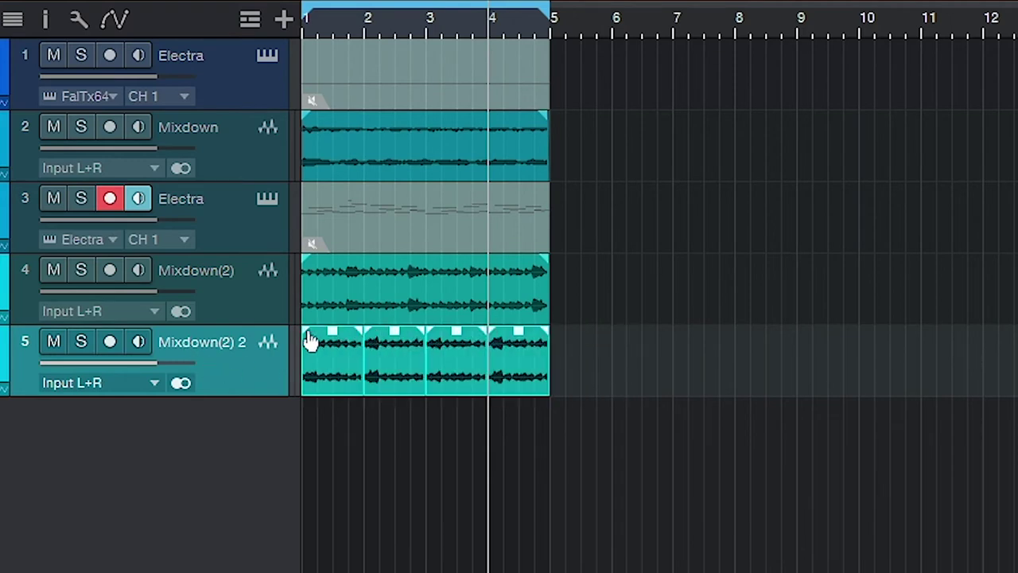
drag(308, 333, 435, 323)
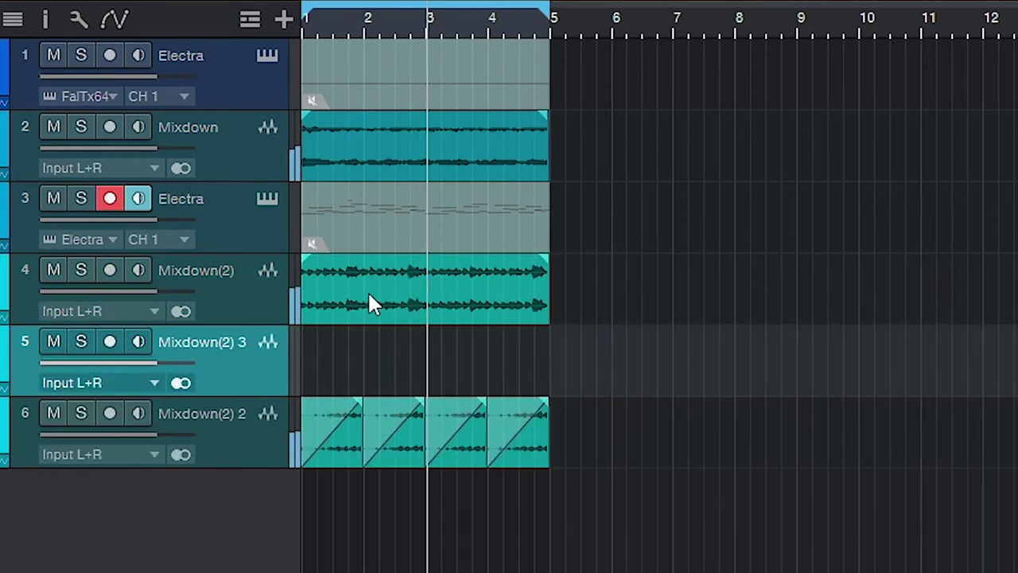
Copy the original Mixdown(2) event onto the empty track below it and transpose the copy by 12.
drag(412, 299, 398, 345)
right_click(417, 357)
click(590, 427)
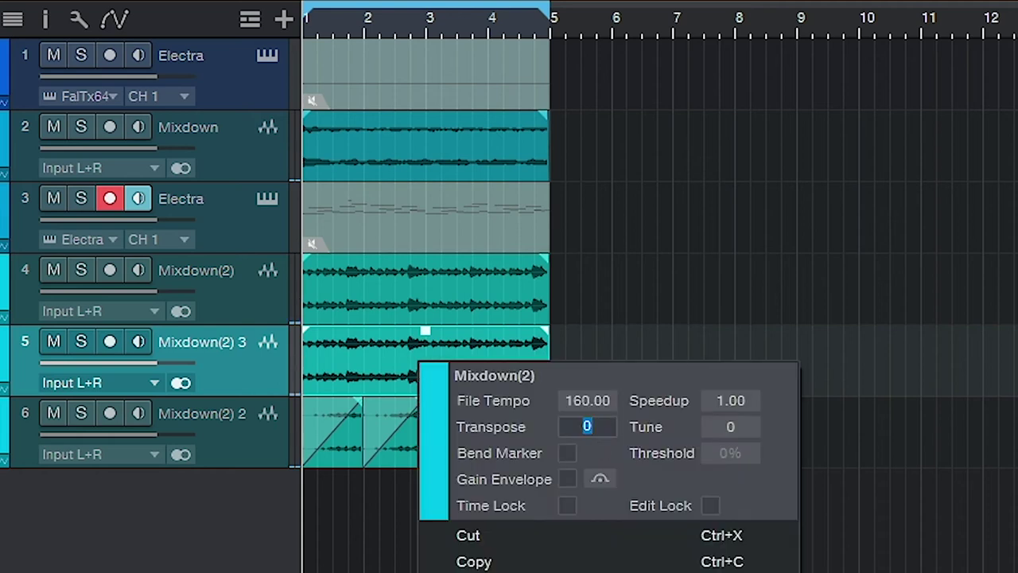
text(12)
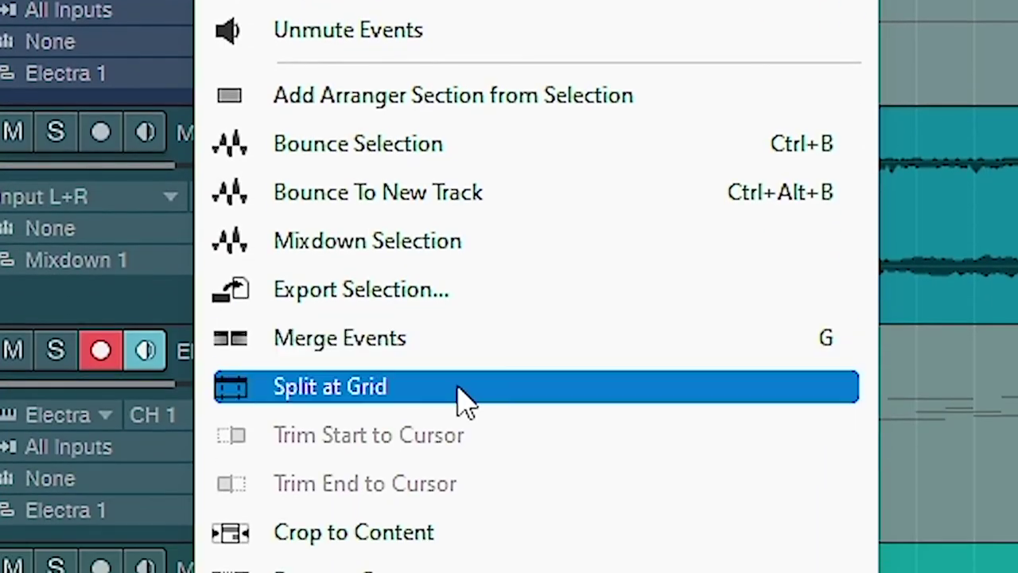
Split the transposed event at the grid, keeping alternating slices, and bounce them into one event.
click(465, 398)
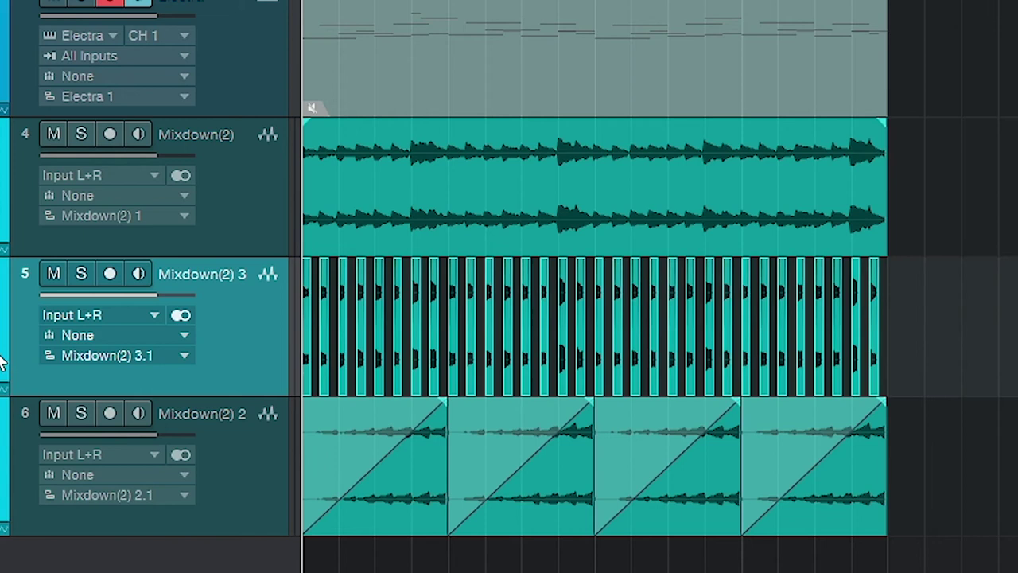
right_click(768, 316)
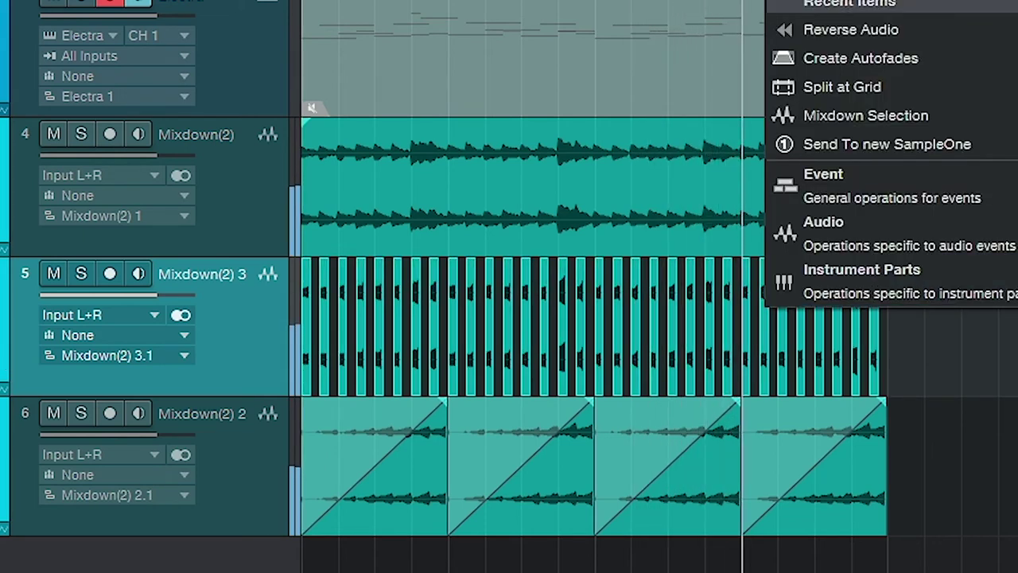
drag(998, 328, 307, 326)
key(ctrl+b)
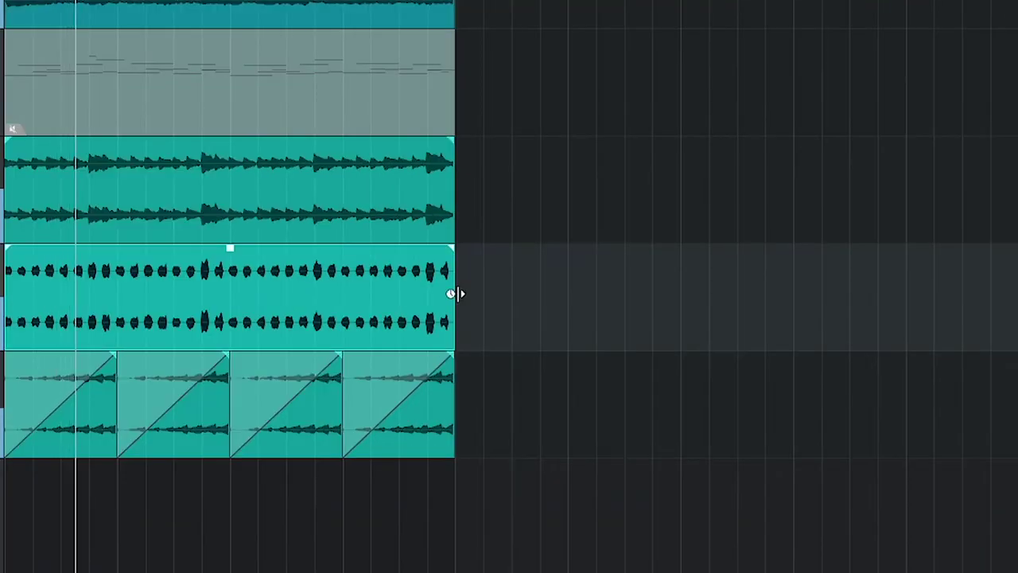
Time-stretch the bounced event to double its length and split it at the middle of bars 2 and 4 and at bars 3 and 5.
drag(455, 294, 905, 323)
click(239, 272)
click(177, 267)
click(404, 268)
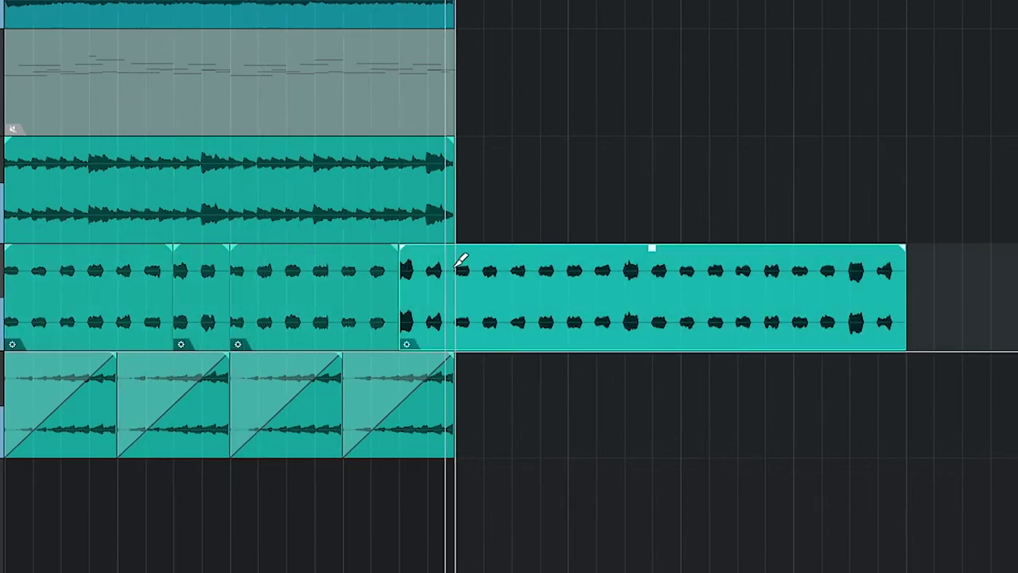
click(461, 262)
Delete the stretched audio past bar 5 and the long pieces, keeping the two short half-bar slices.
key(Delete)
key(Left)
key(Delete)
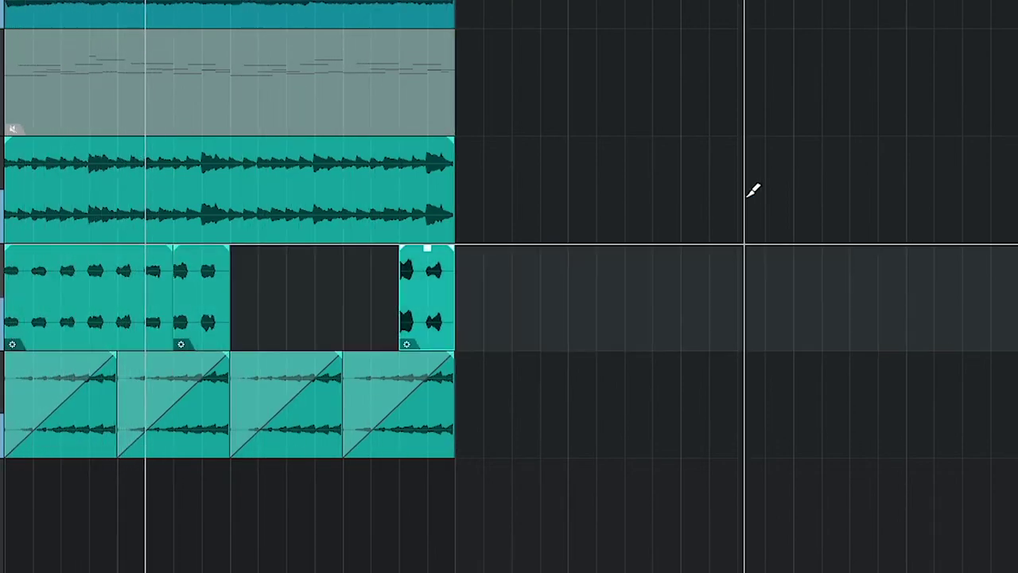
key(Left)
key(Left)
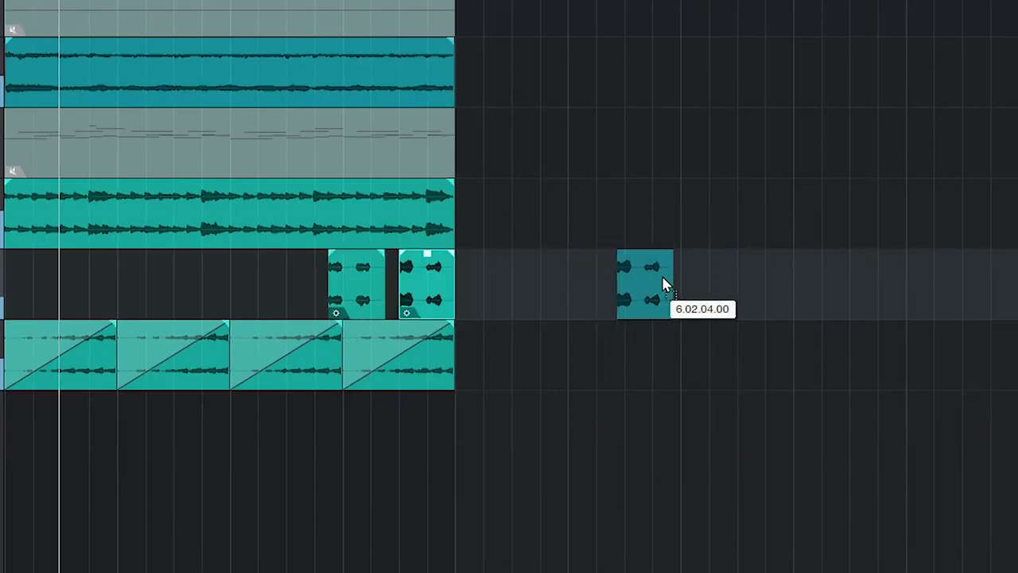
Move the two short audio slices to the second half of bar 8 and the second half of bar 4.
drag(663, 284, 879, 284)
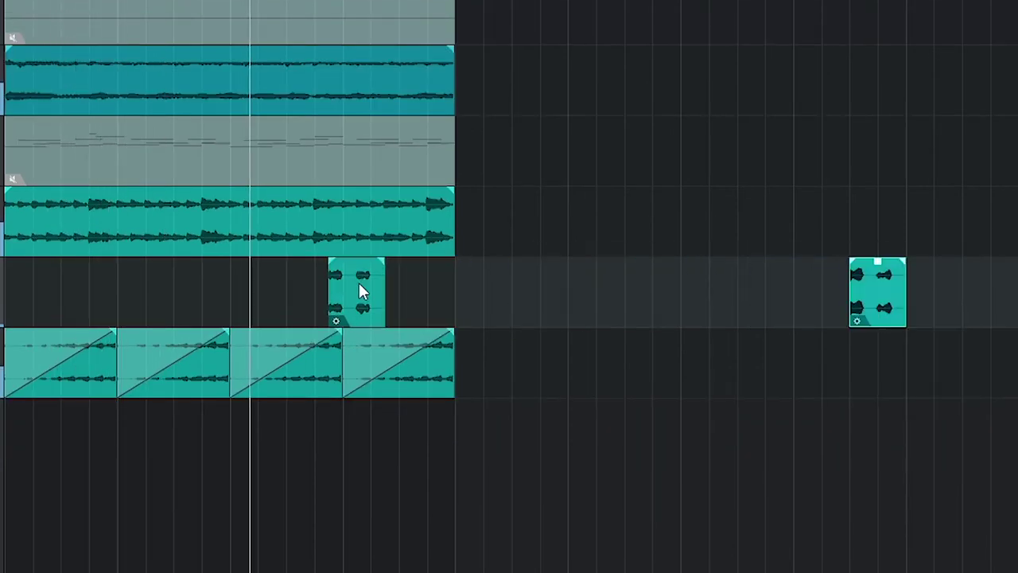
drag(359, 284, 431, 286)
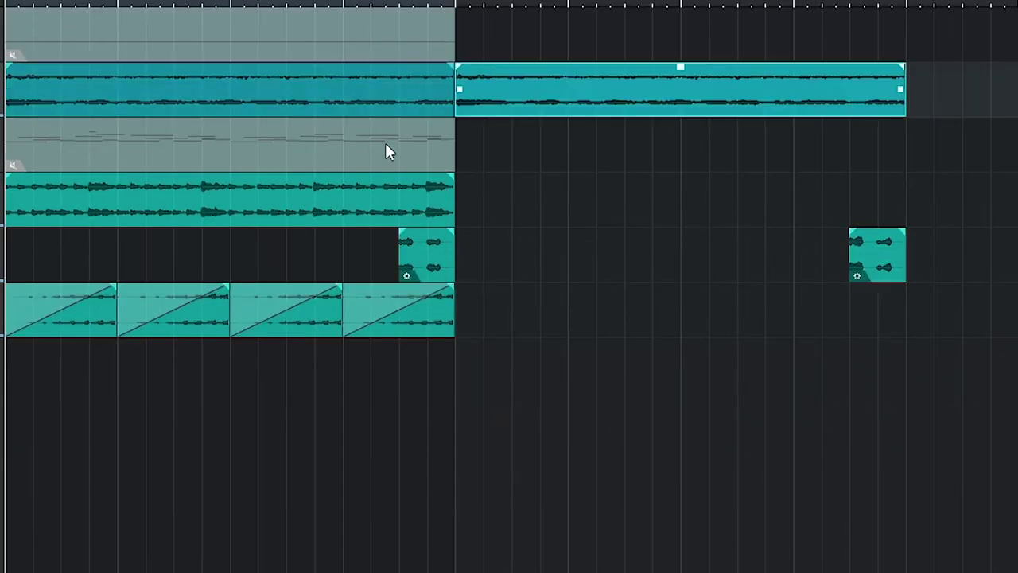
Duplicate the second full-length audio layer and the four faded clips so they also fill bars 5 to 8.
drag(133, 165, 3, 211)
key(d)
drag(561, 310, 2, 314)
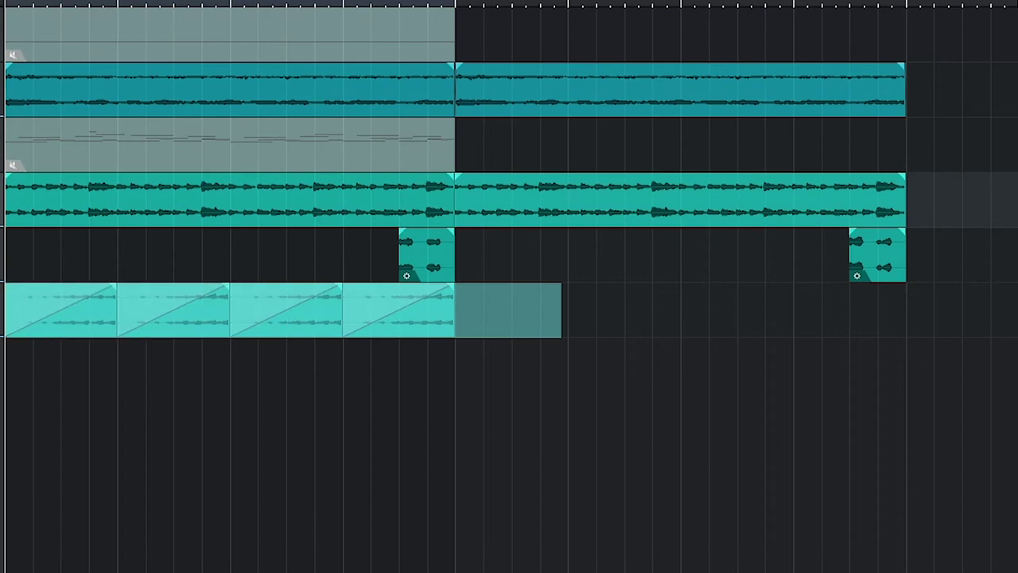
key(d)
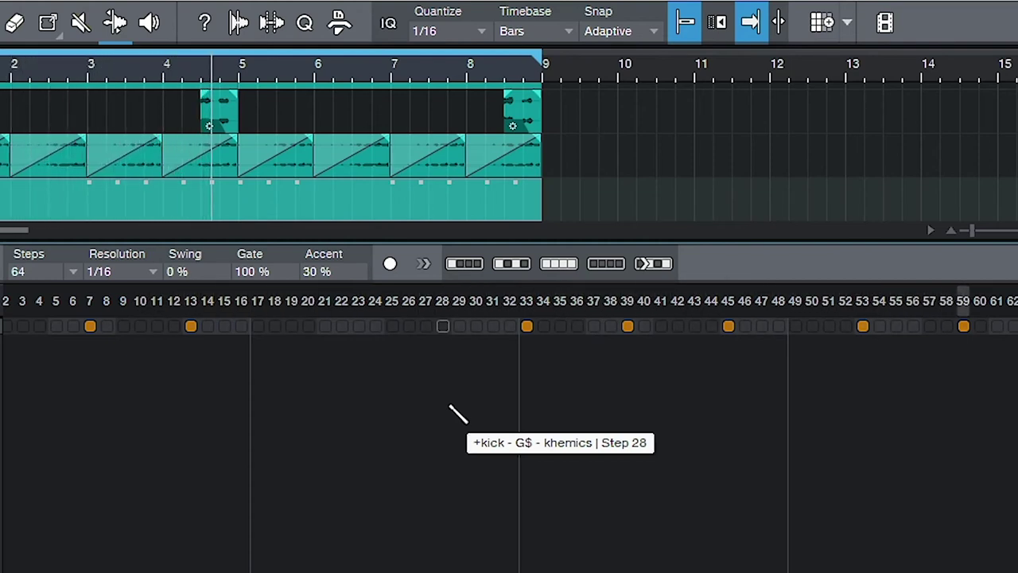
click(848, 373)
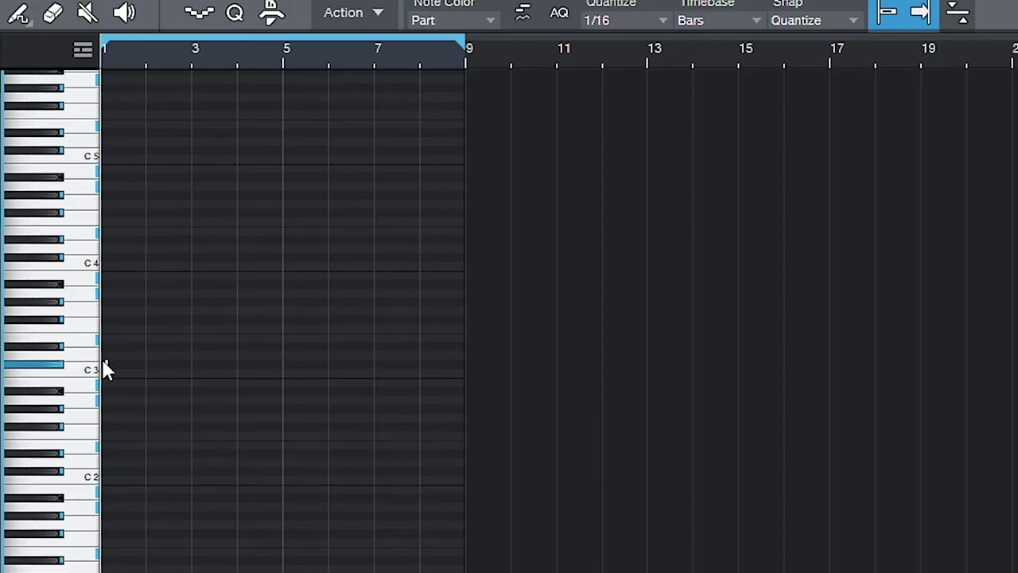
Write a repeating pattern of C#3 notes 0.1.2.0 long and raise the third notes of bars 1 and 3 by an octave.
scroll(116, 363, up, 5)
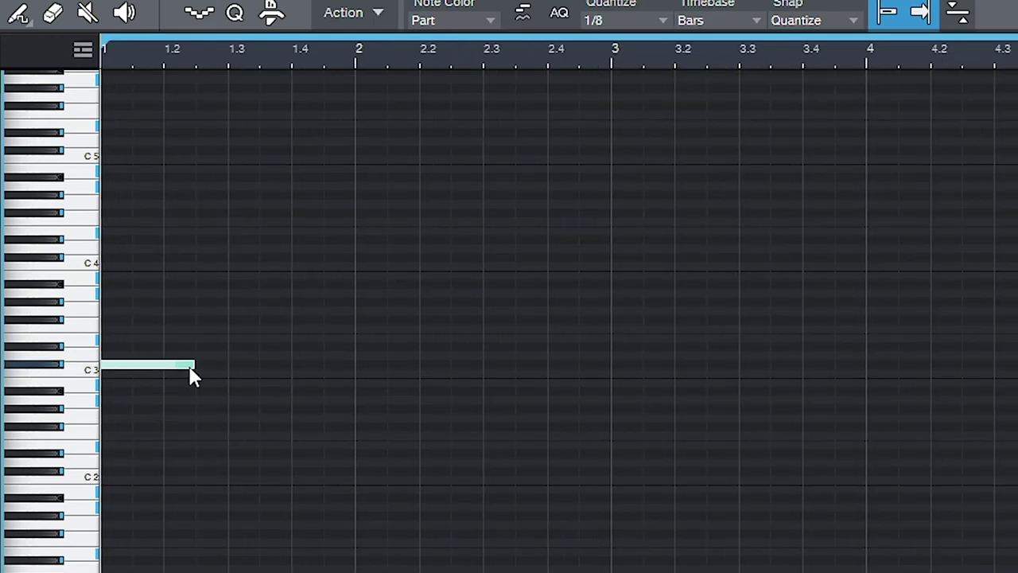
key(d)
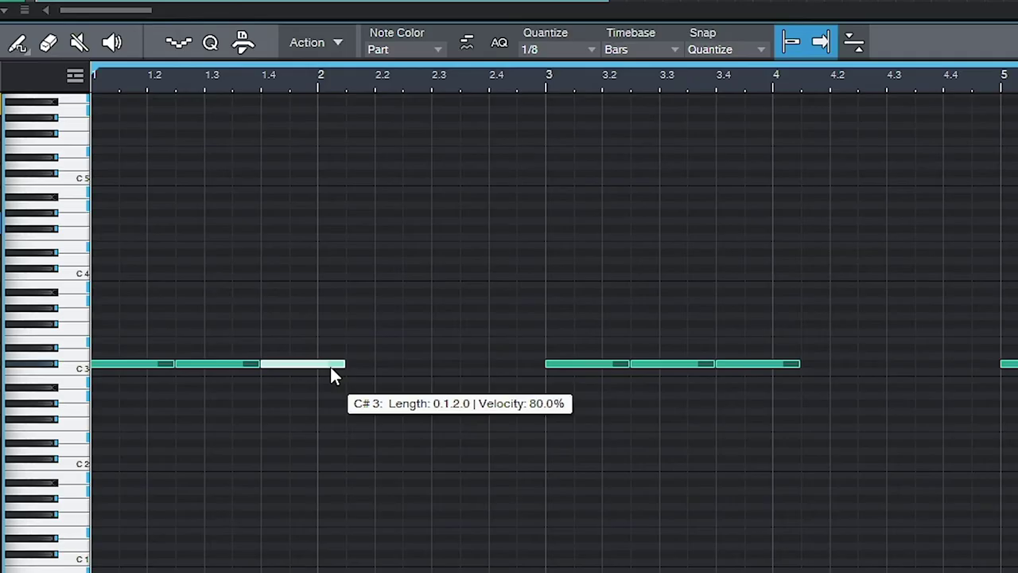
key(shift+Up)
drag(717, 324, 857, 326)
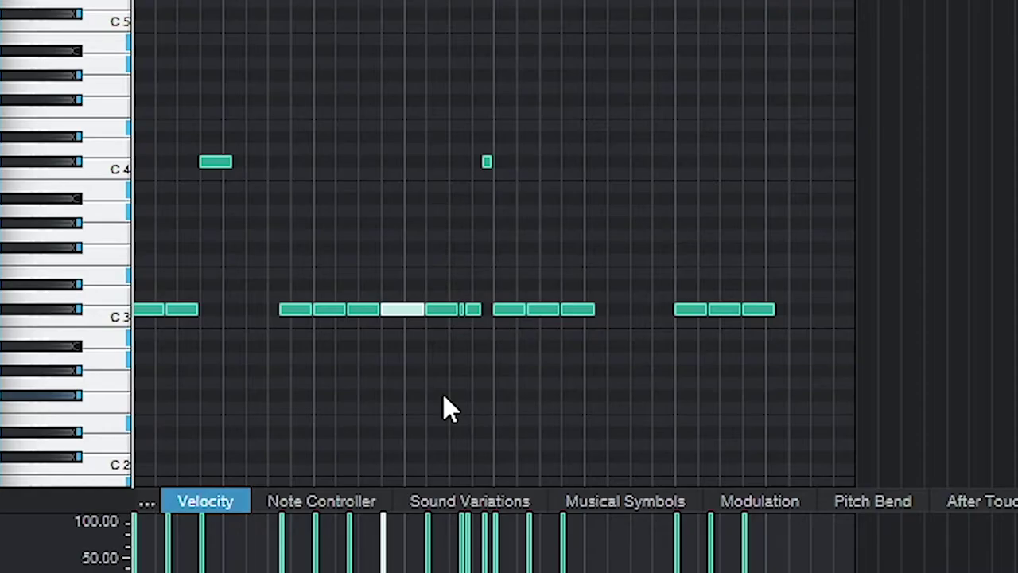
key(shift+Up)
Move the four closing notes of bar 4 to the matching position at the end of bar 8.
key(Right)
key(Right)
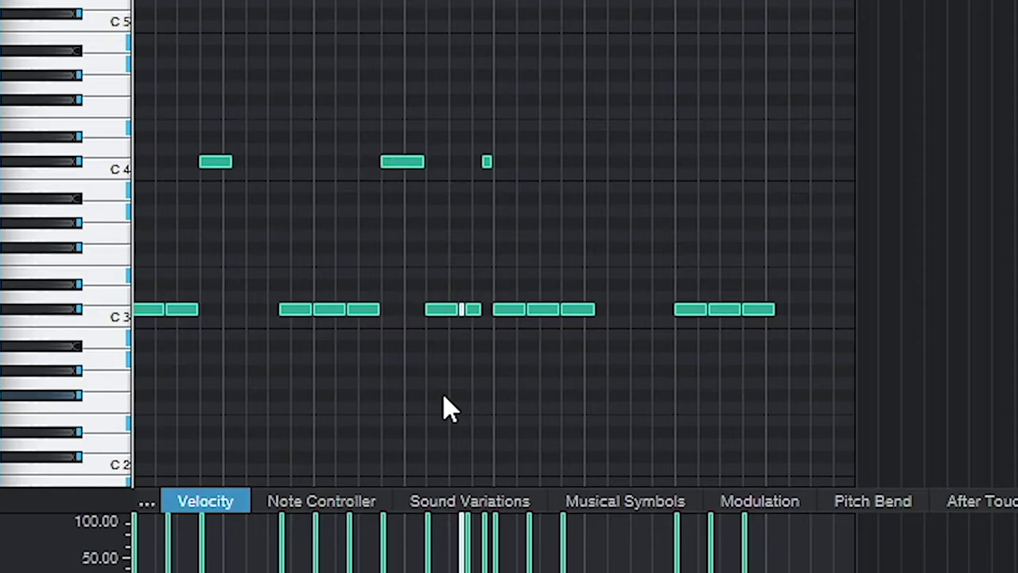
key(Left)
key(shift+Right)
key(shift+Right)
key(shift+Right)
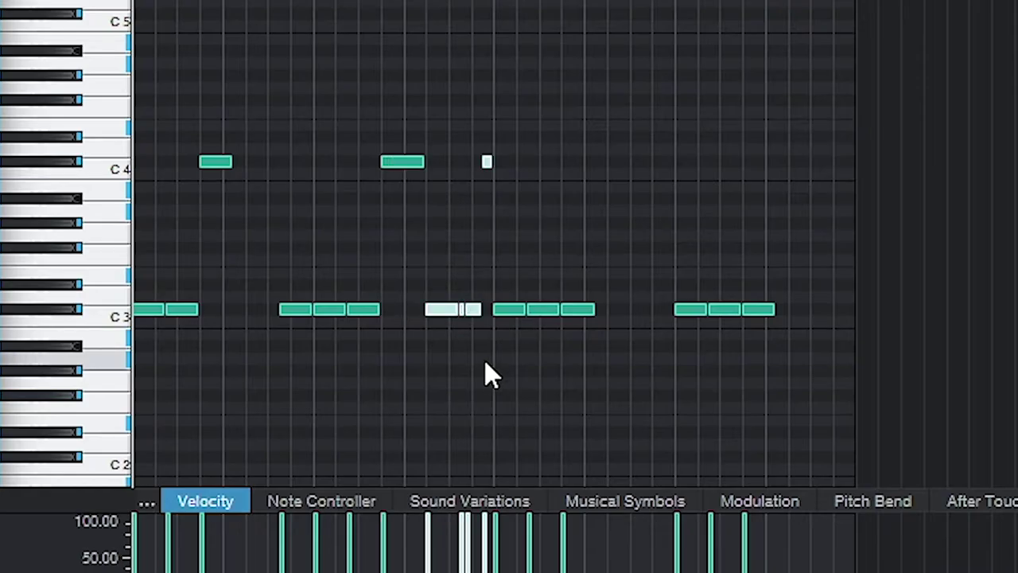
key(alt+Right)
key(alt+Right)
key(alt+Right)
key(ctrl+alt+Right)
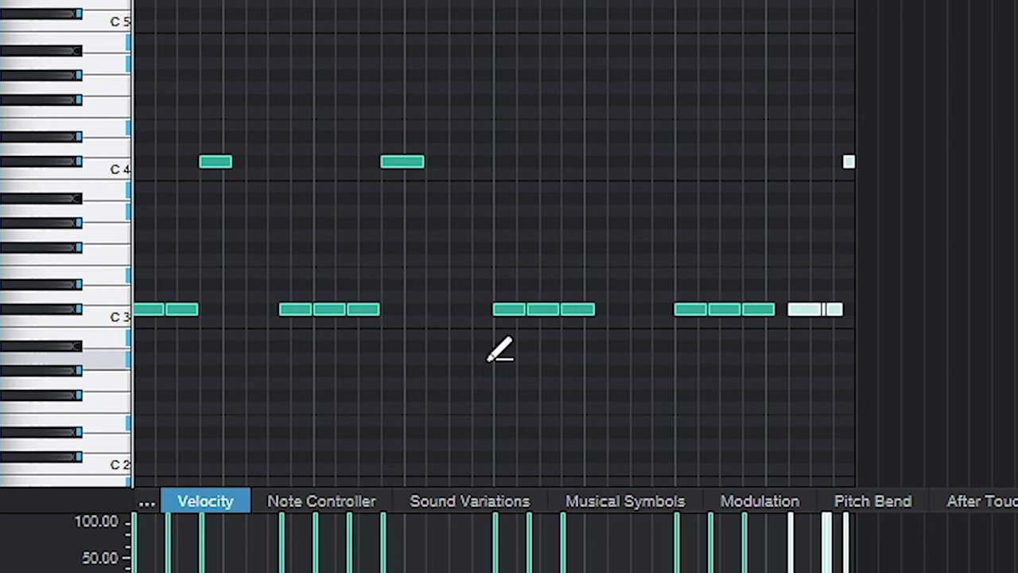
Raise the third notes of the groups starting at bars 5 and 7 by an octave during playback.
key(space)
click(595, 315)
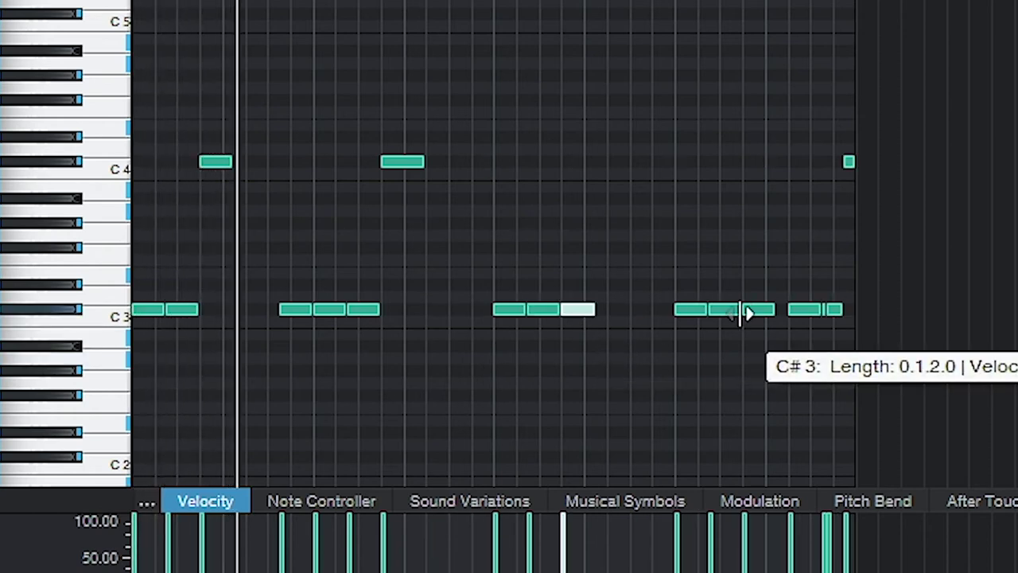
key(alt+shift+Up)
key(Right)
key(Right)
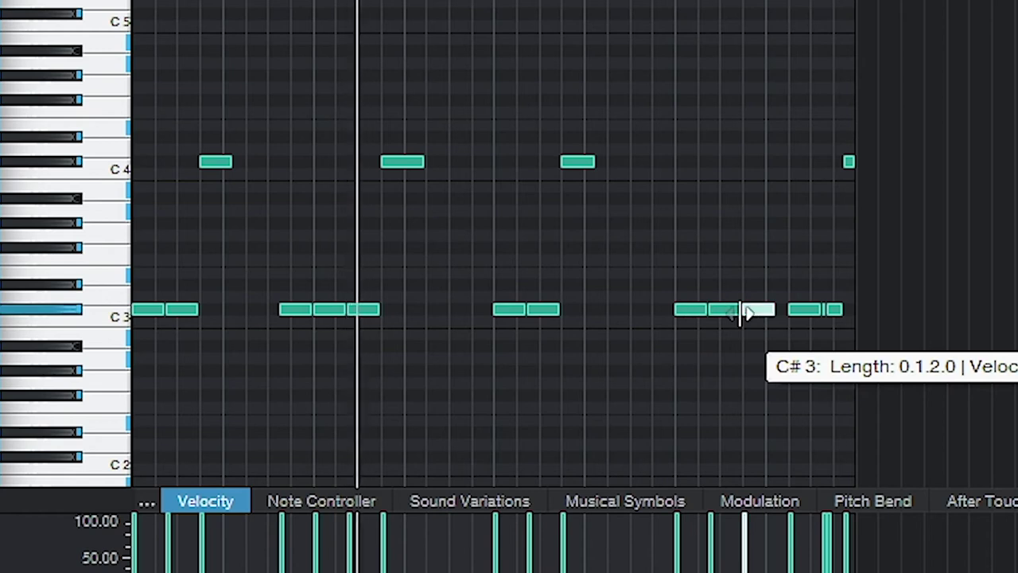
key(alt+shift+Up)
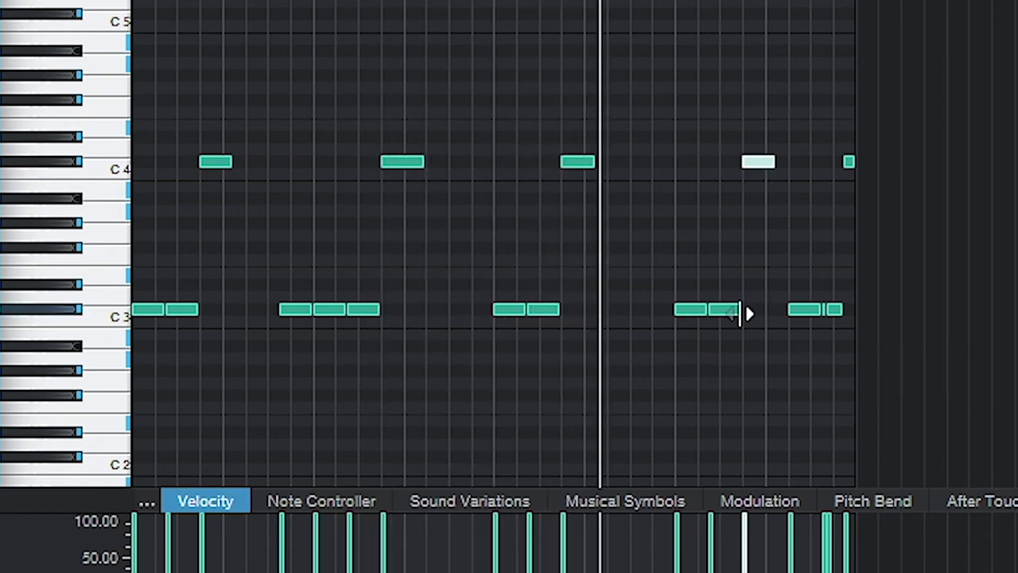
key(space)
click(303, 309)
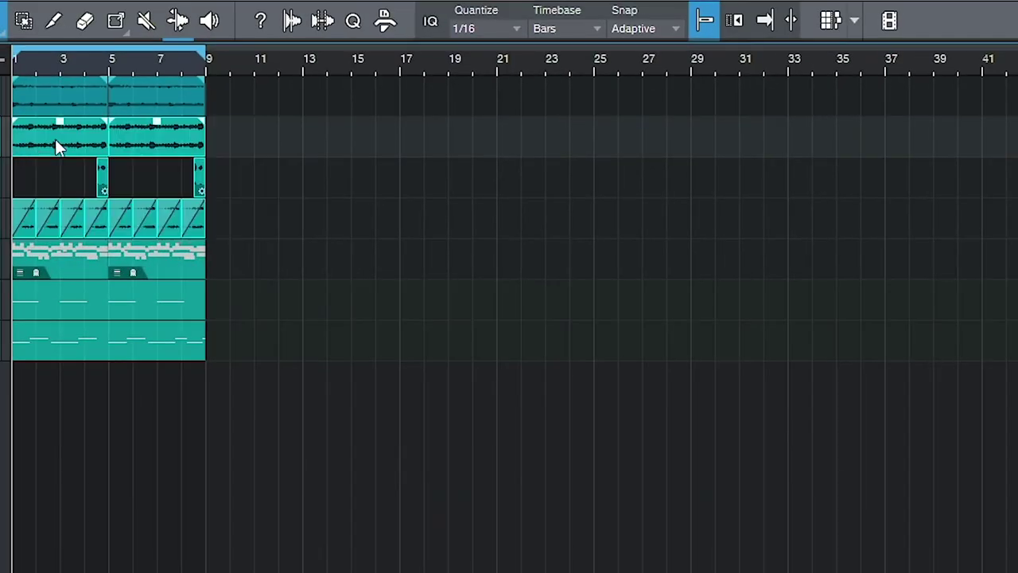
Copy the lower three audio layers to bar 13, shifting the copied faded clips and short slices eight bars further to the section starting at bar 21.
drag(55, 141, 341, 140)
drag(318, 227, 517, 225)
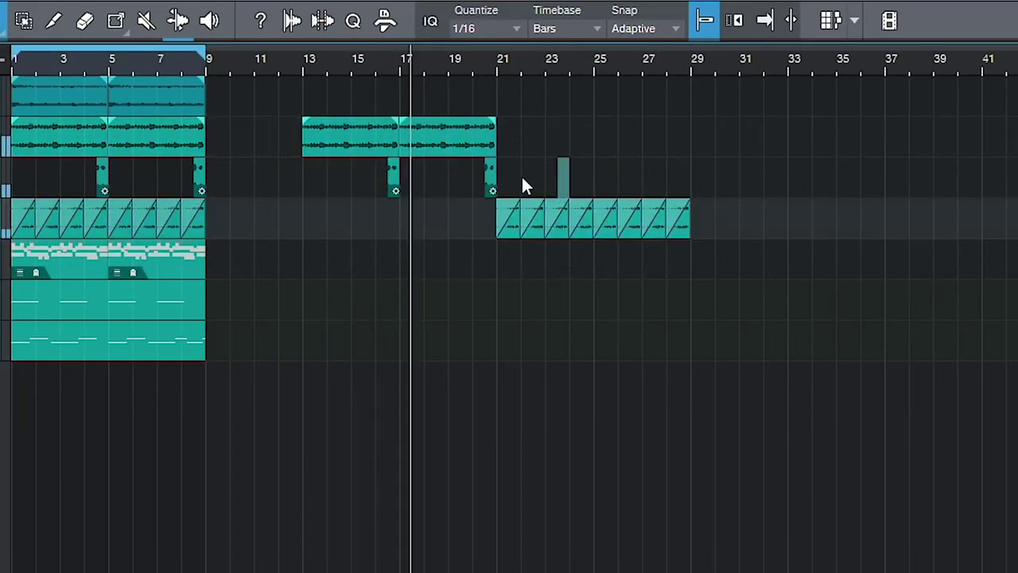
drag(397, 186, 590, 179)
Copy the drum pattern and the instrument part beneath it to bar 21, and the lowest track's part to bar 29.
drag(254, 306, 14, 259)
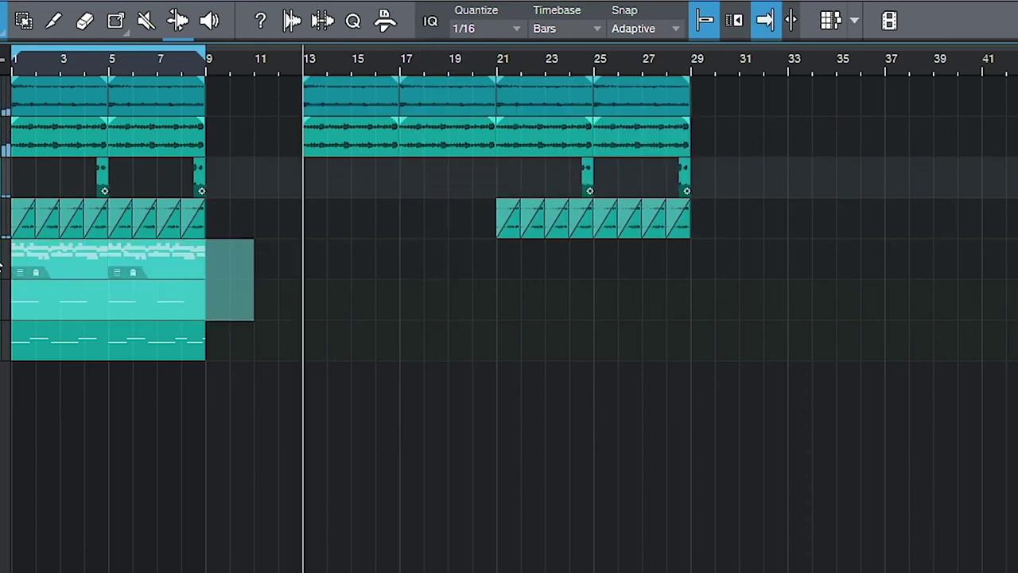
drag(69, 258, 553, 256)
drag(47, 341, 716, 348)
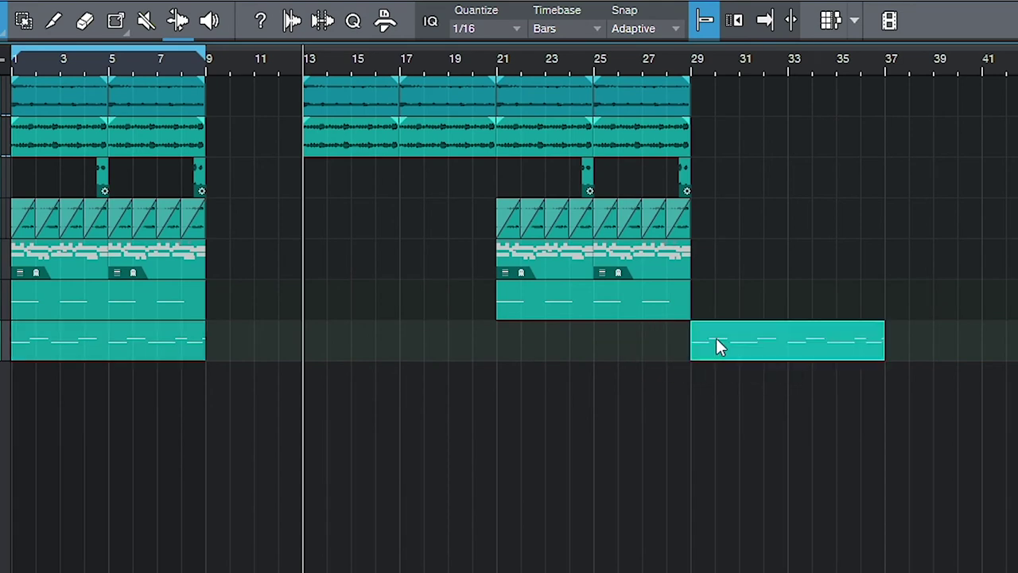
Duplicate the four audio layers of bars 21 to 28 to bar 29 and play the transition.
drag(733, 239, 494, 89)
key(d)
click(668, 62)
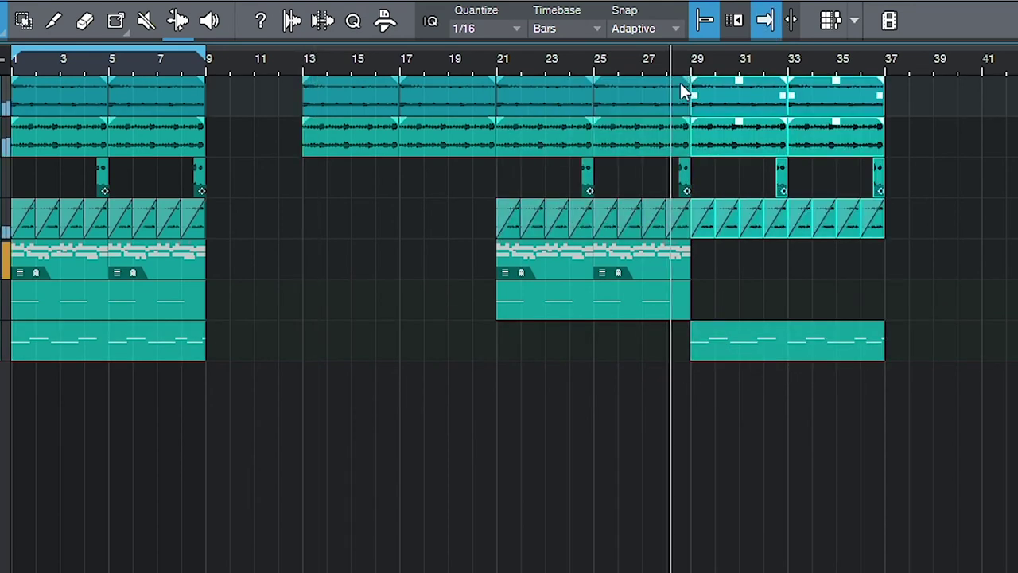
Copy the drum pattern event at bar 25 to bar 33 and stop playback.
click(659, 253)
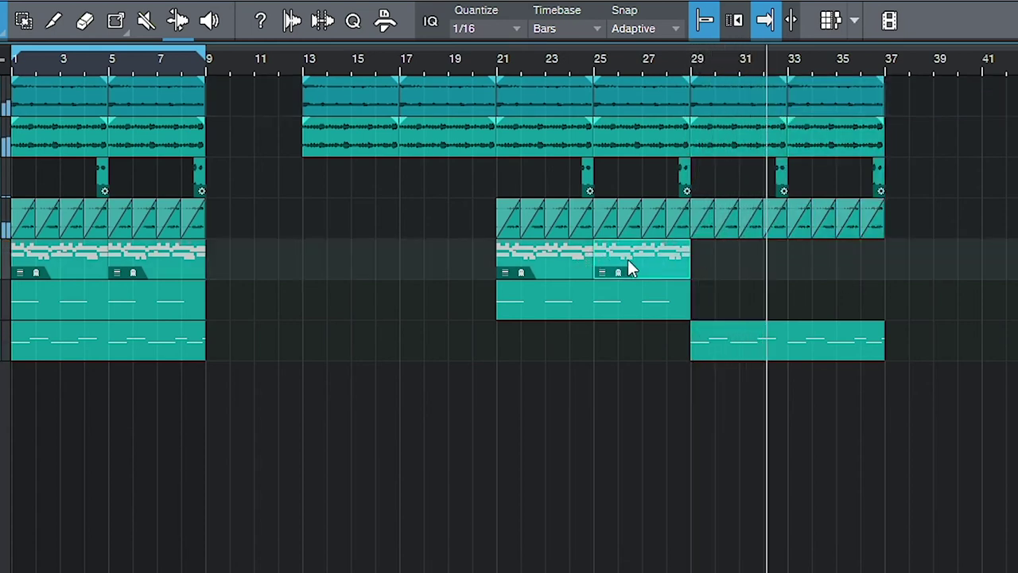
drag(640, 262, 833, 256)
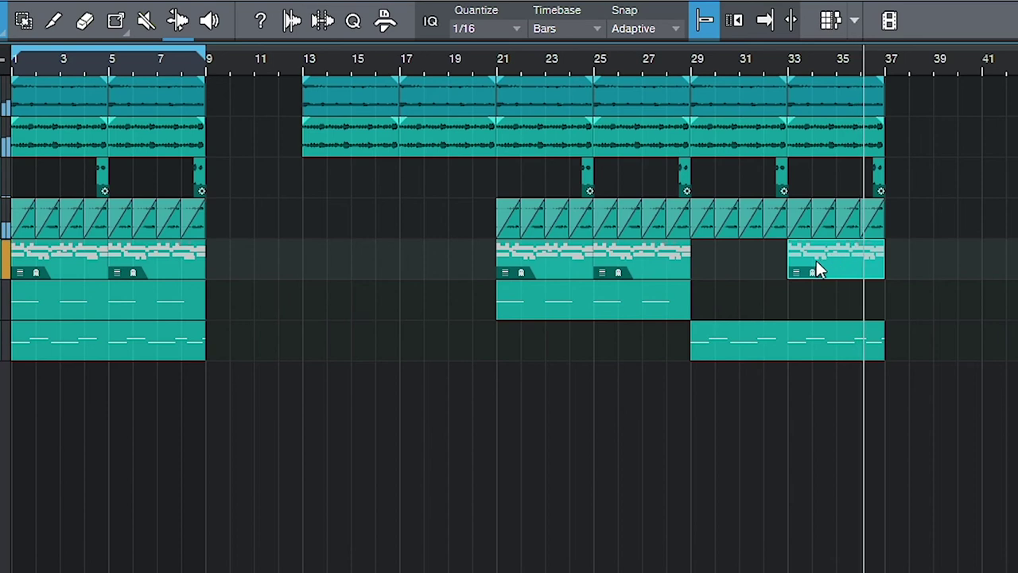
key(space)
Transpose the Mixdown(2) events in bars 13 to 20 downward and those in bars 21 to 28 by -12.
right_click(377, 142)
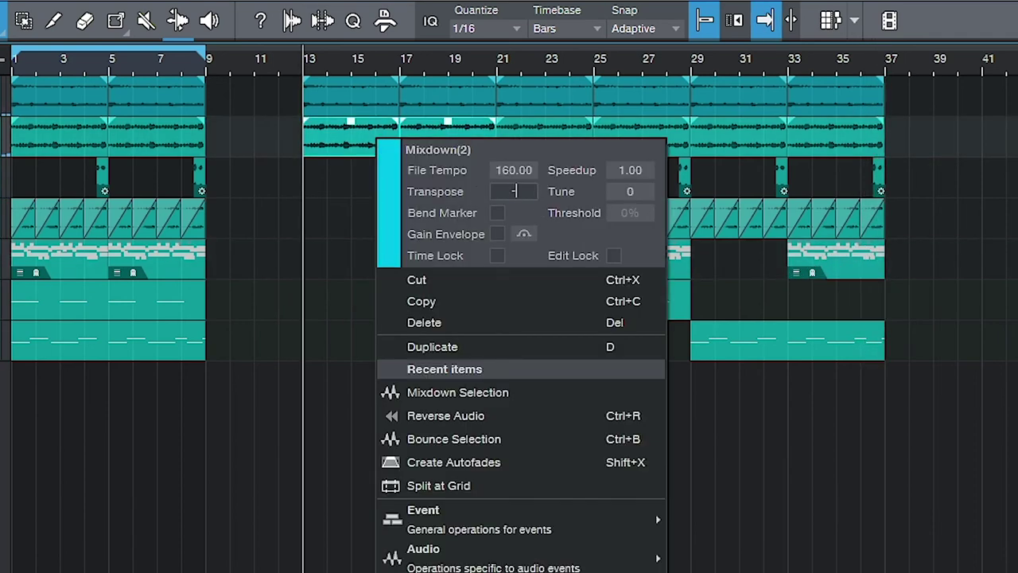
click(323, 225)
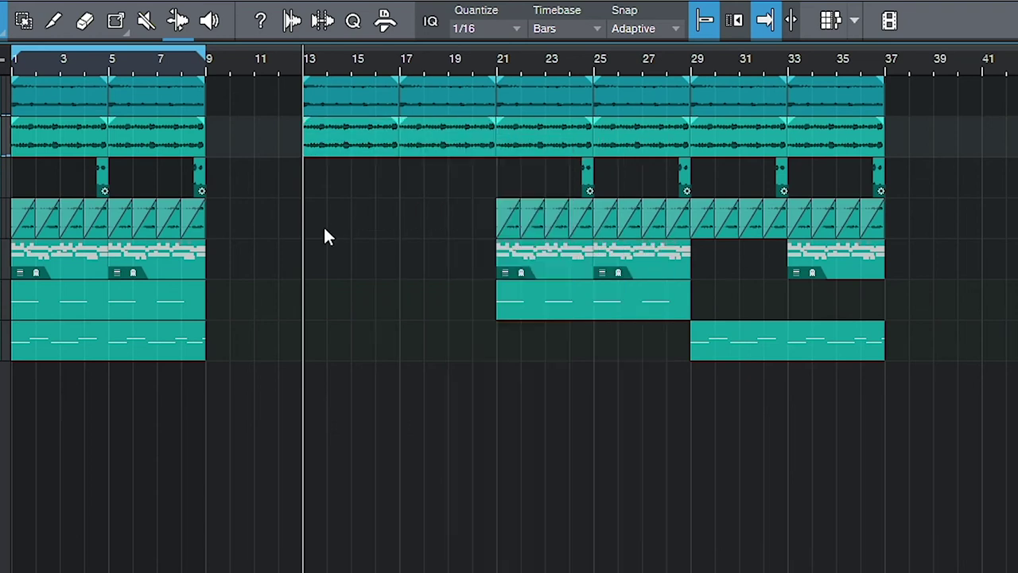
shift+click(539, 146)
right_click(538, 144)
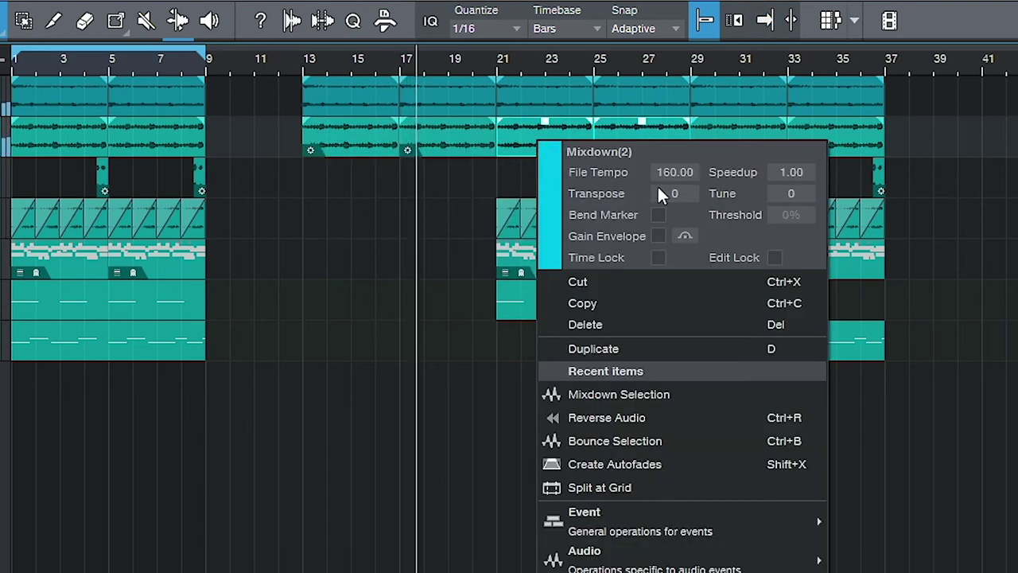
click(677, 193)
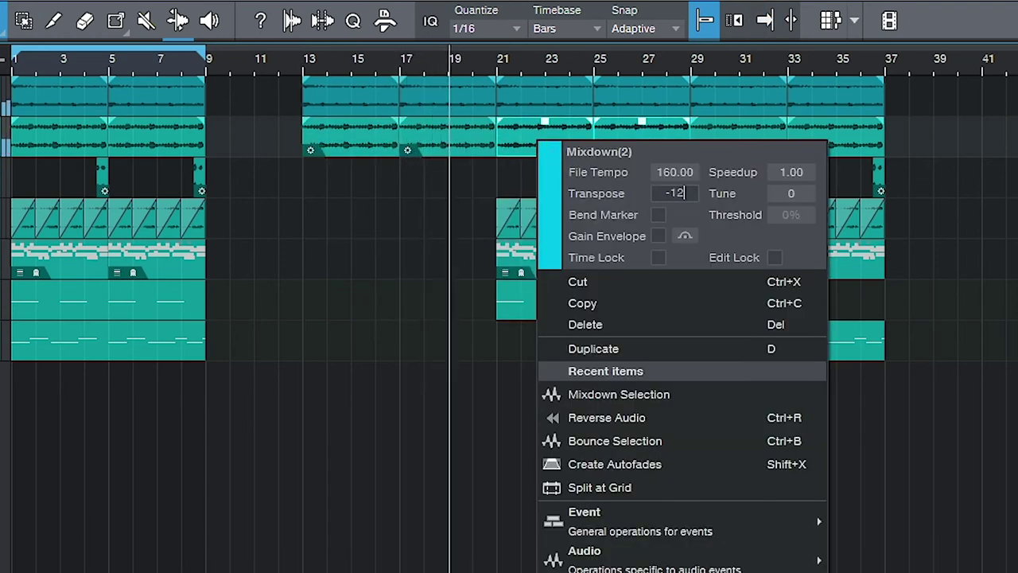
key(Return)
Trim the start of the instrument part at bar 21 to bar 25 and copy the lowest track's part from bar 29 to bar 37.
drag(493, 307, 593, 308)
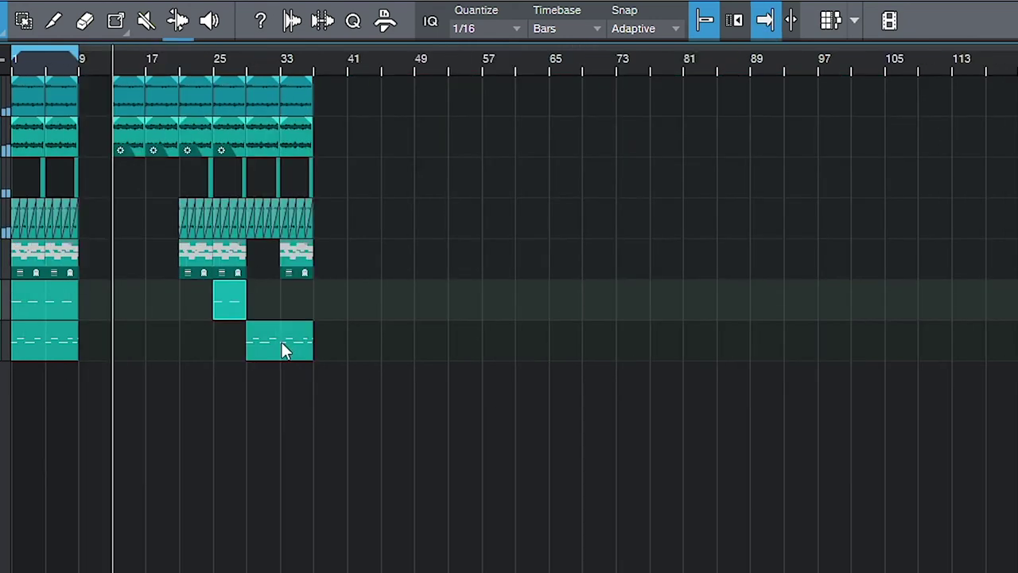
drag(282, 342, 351, 340)
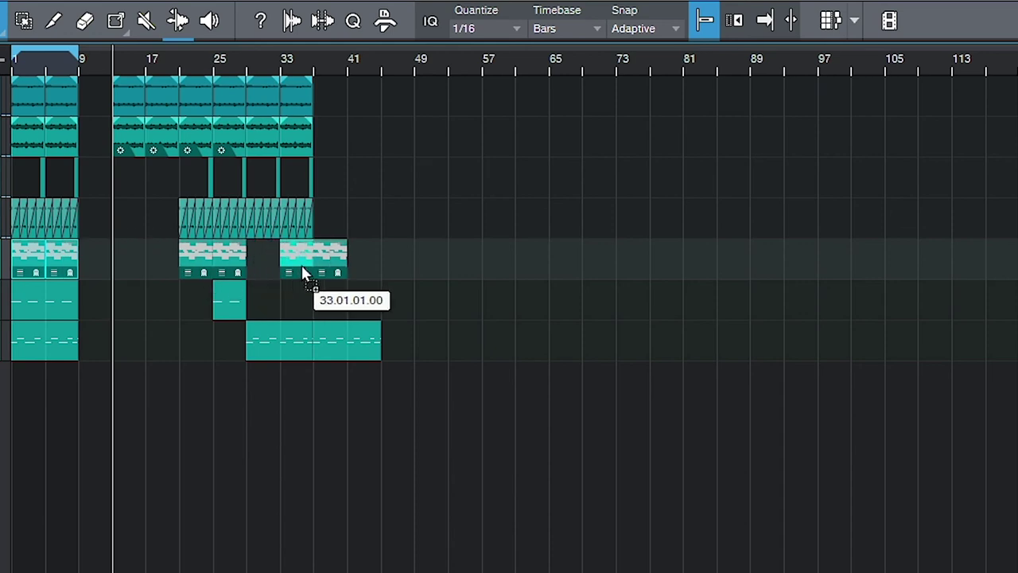
Copy the four audio layers of bars 21 to 28 and paste them at bar 37.
drag(246, 218, 177, 93)
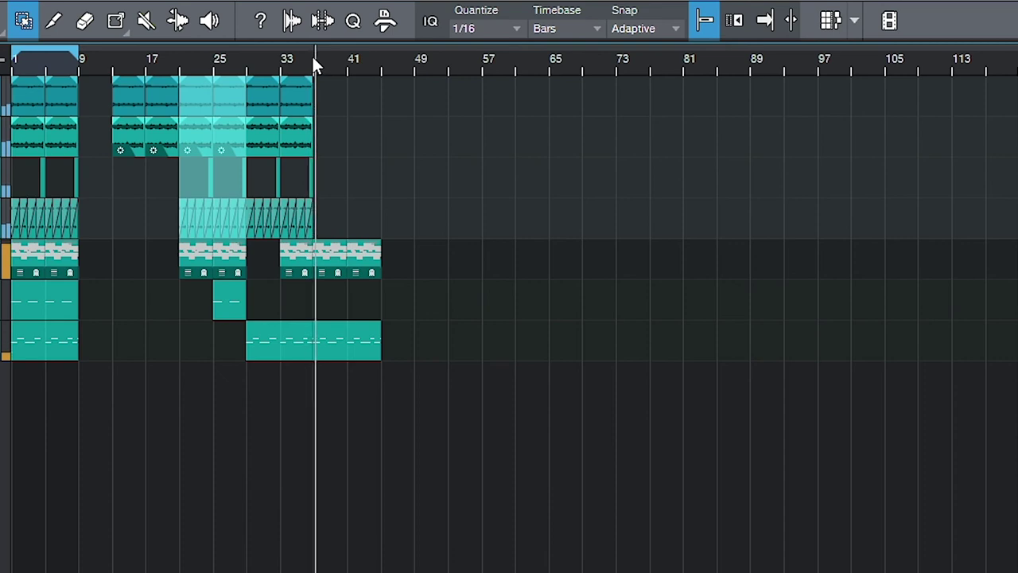
key(f)
key(ctrl+c)
key(ctrl+v)
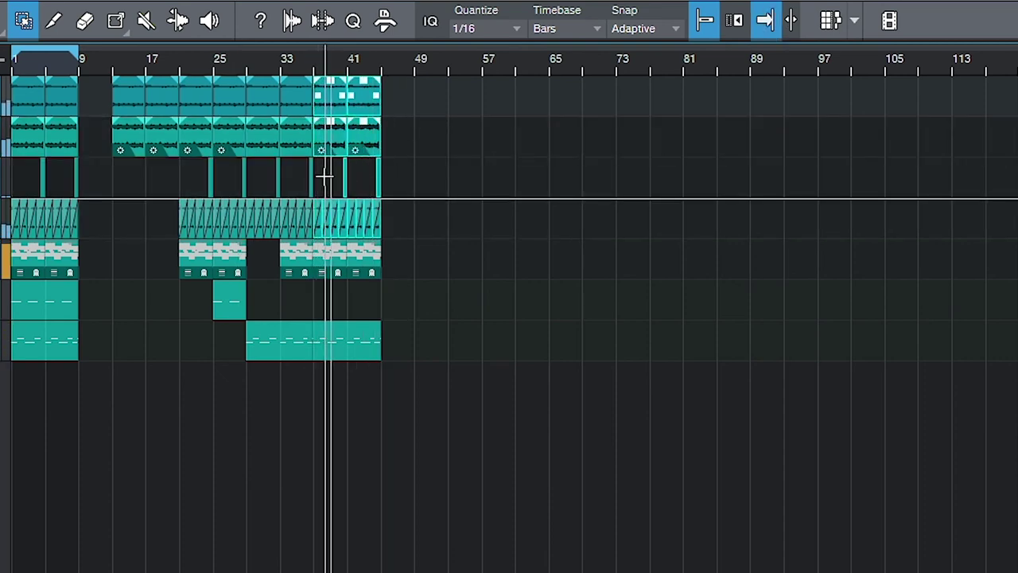
Duplicate the whole arrangement of bars 13 to 44 so the copy starts at bar 45.
scroll(311, 133, up, 5)
scroll(311, 132, up, 3)
scroll(366, 132, down, 3)
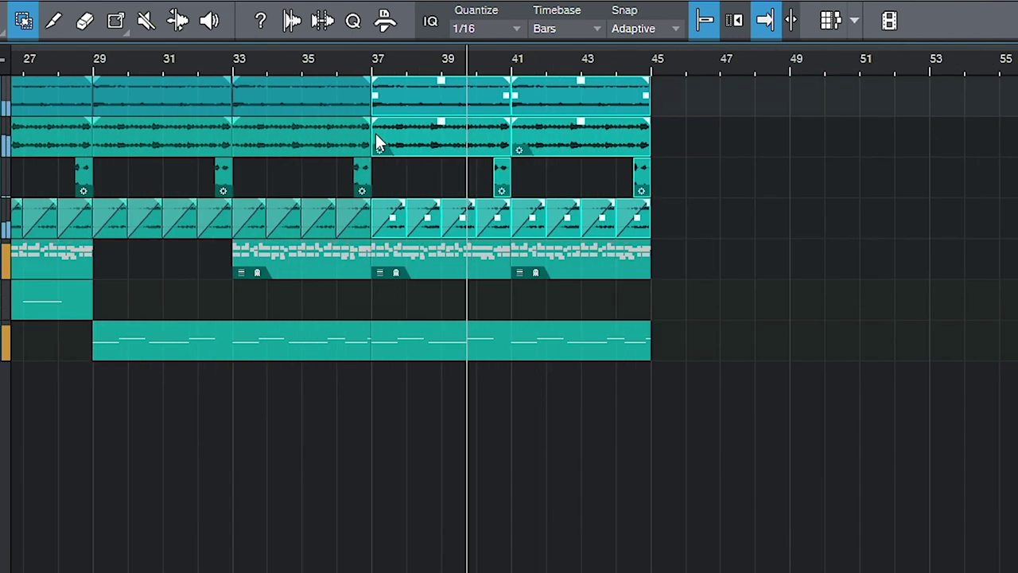
scroll(376, 133, down, 3)
drag(581, 402, 129, 87)
key(d)
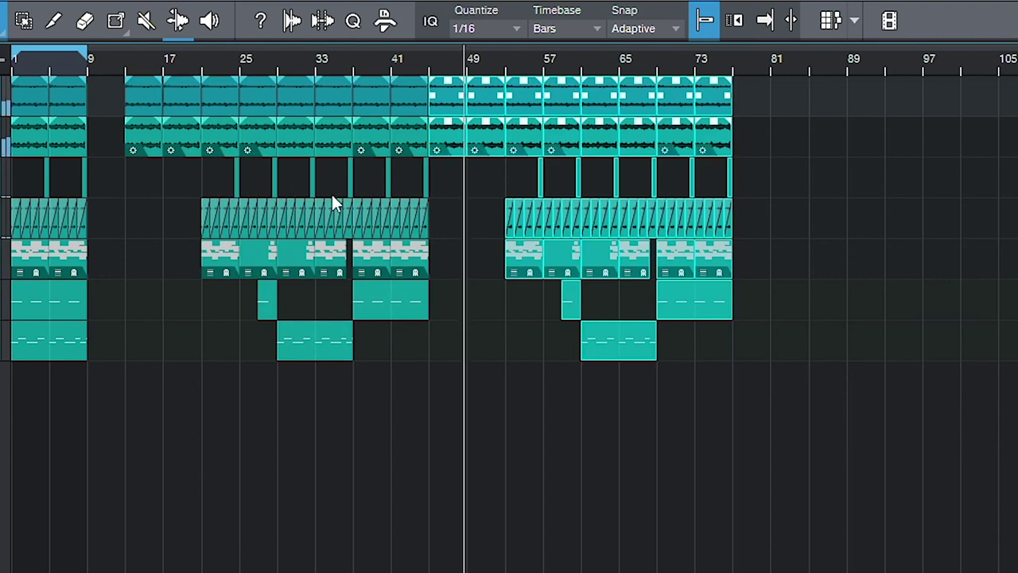
Shorten the drum pattern event before bar 61 and delete the four audio layers in the second half of bar 60.
drag(566, 428, 474, 429)
drag(475, 429, 474, 430)
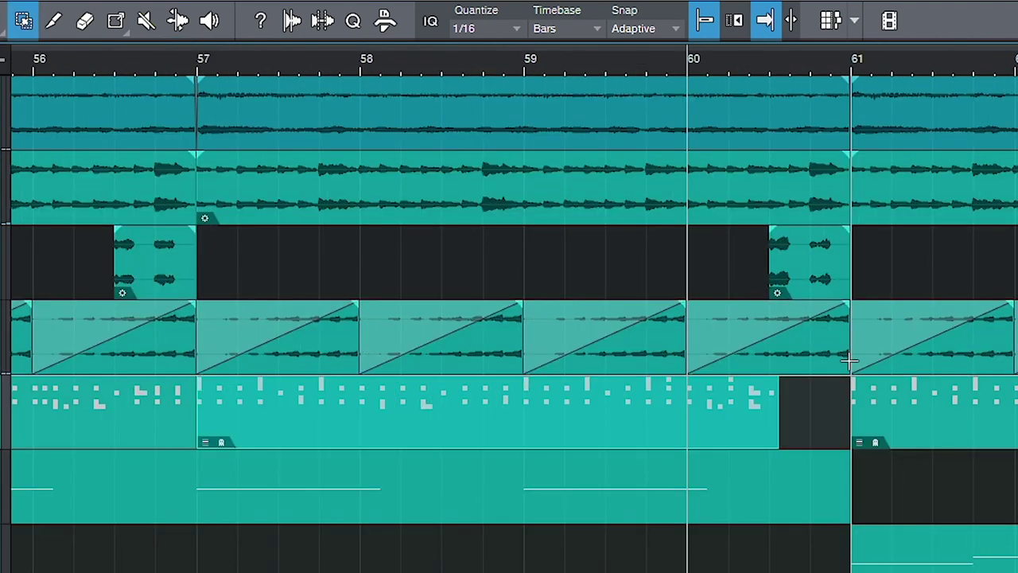
drag(850, 361, 769, 107)
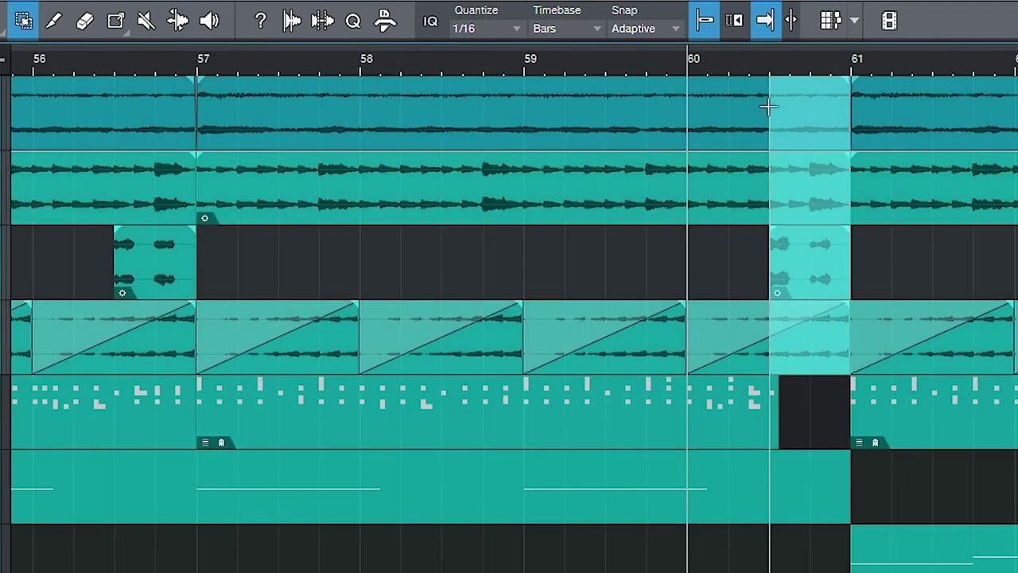
key(Delete)
Shorten the drum pattern event at bar 61 to end at 63.04.01.00 and move the sparse pattern event from bar 29 to bar 69.
drag(676, 414, 426, 418)
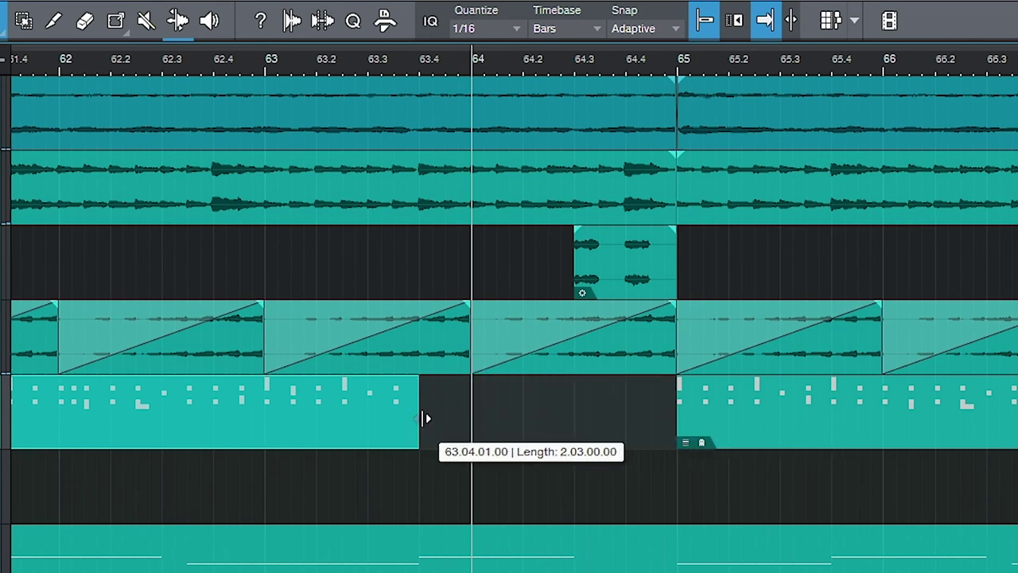
drag(426, 418, 425, 418)
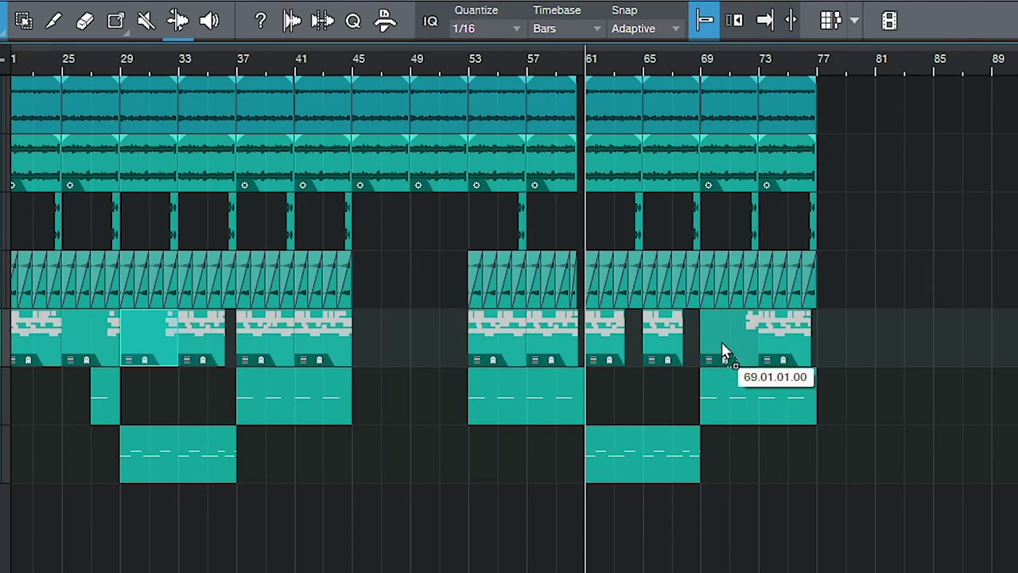
drag(724, 350, 723, 361)
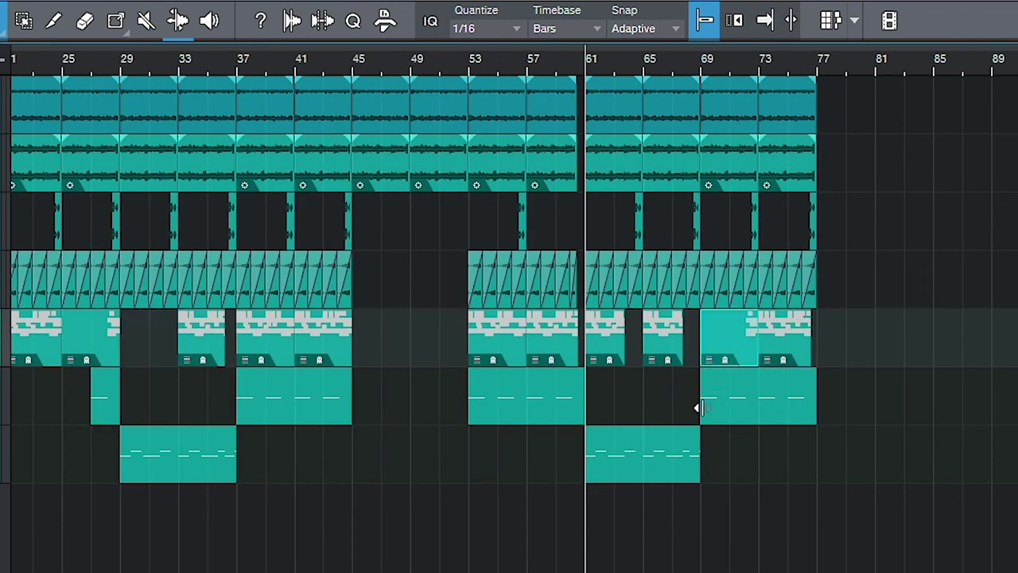
Trim the start of the instrument part at bar 69 to bar 71 and copy the two audio layers of bars 13 to 20 to bar 77.
drag(698, 407, 719, 409)
drag(652, 128, 695, 99)
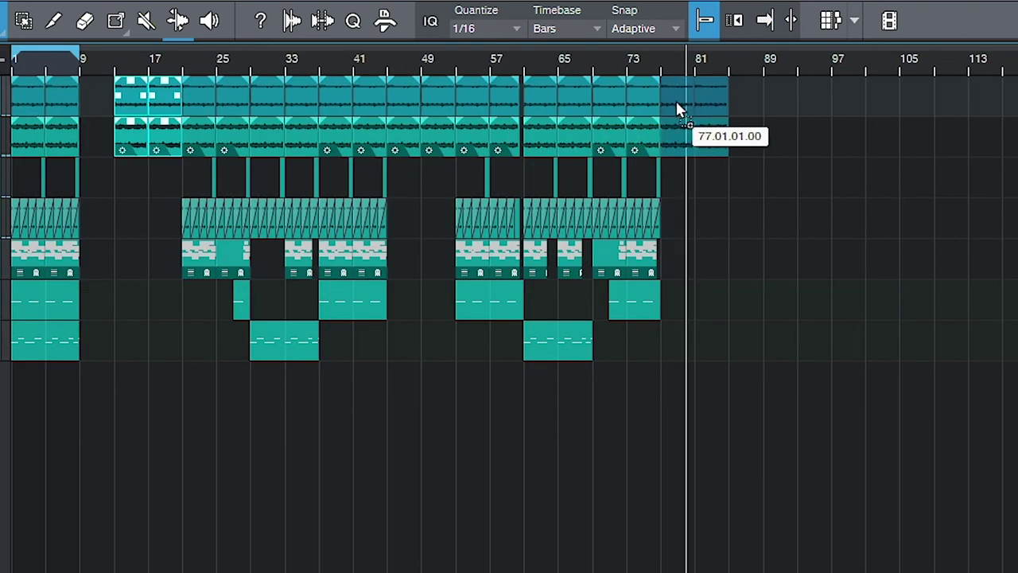